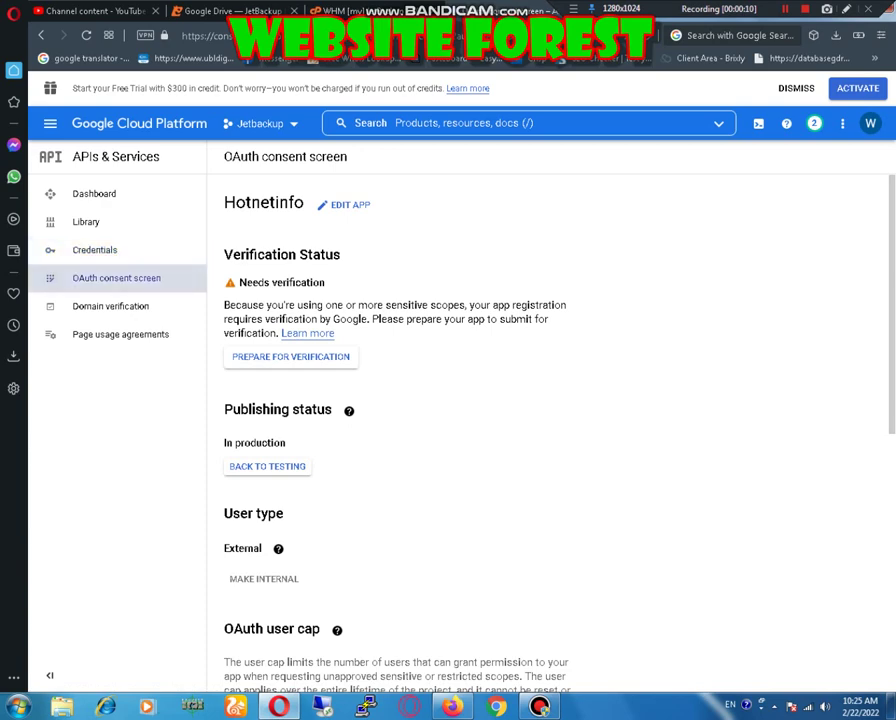
Review the OAuth consent screen details of the Hotnetinfo app, from verification status down to the rate limits.
click(116, 278)
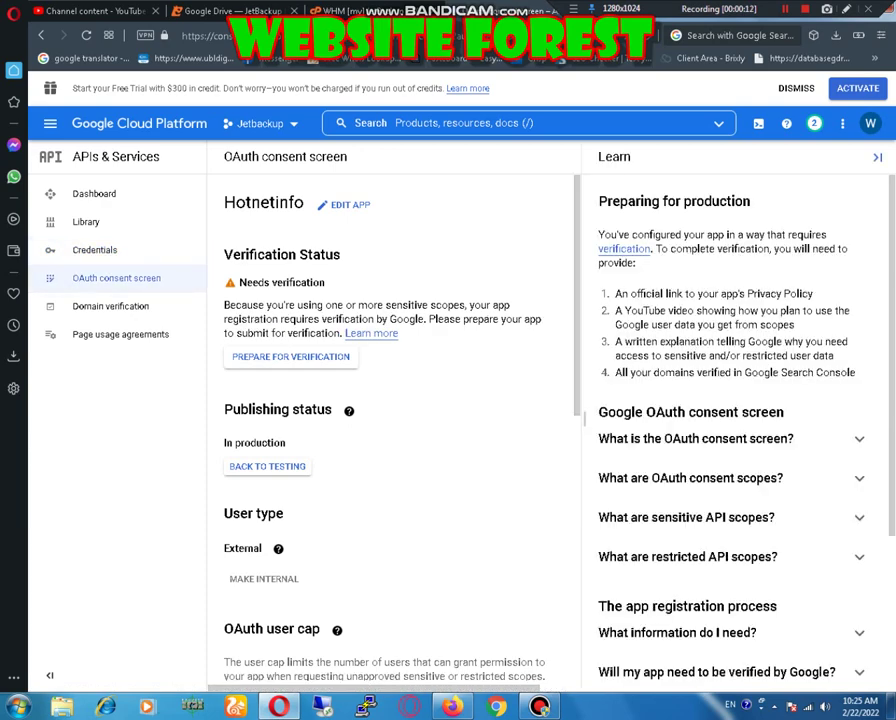
scroll(390, 420, down, 3)
scroll(390, 420, down, 3)
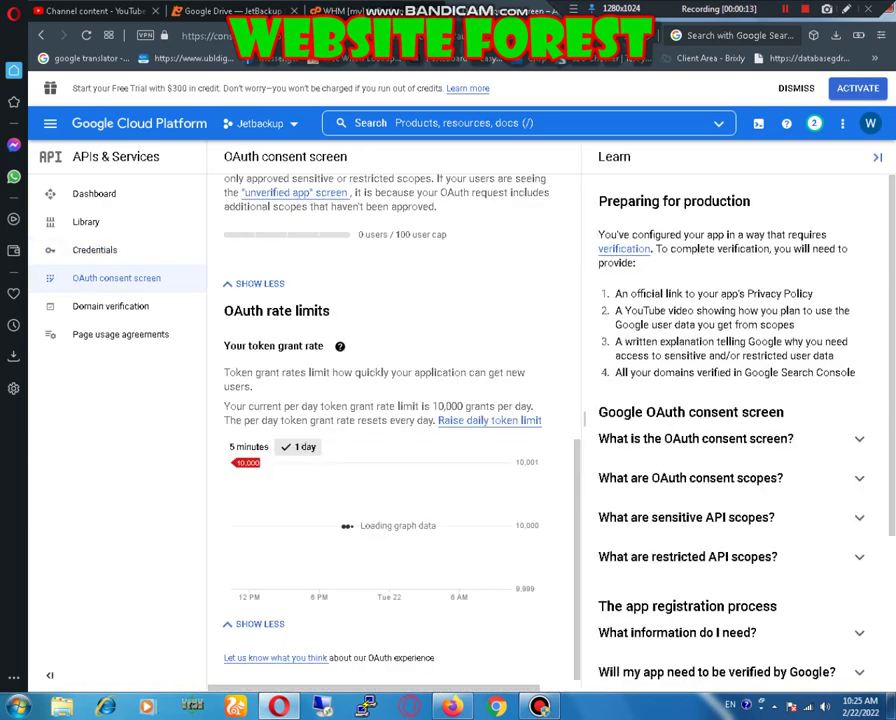
scroll(390, 420, up, 10)
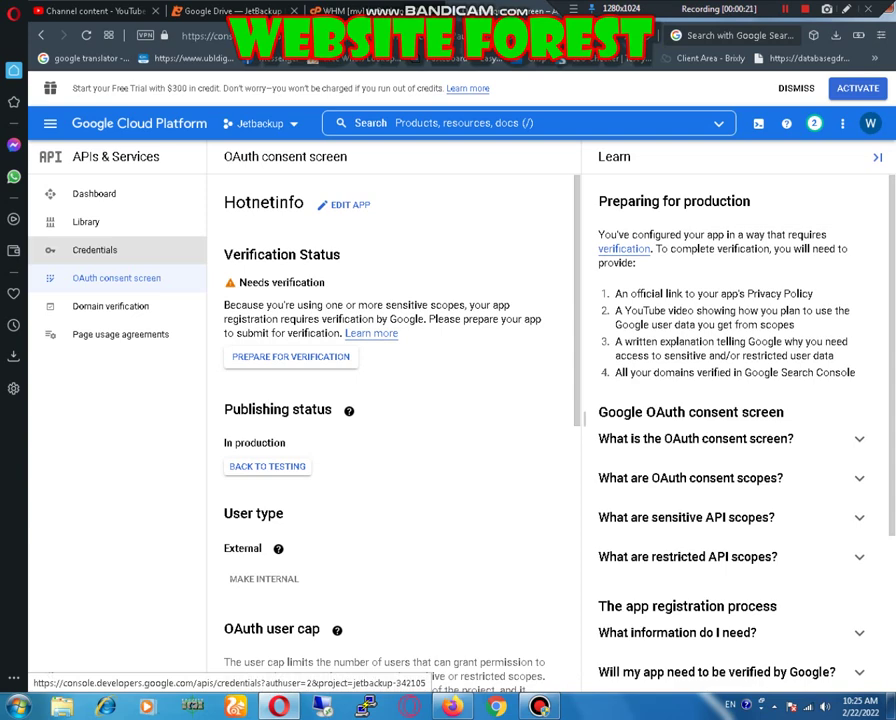
Create an OAuth client ID with application type TVs and Limited Input devices, and save its JSON file to Downloads.
click(95, 250)
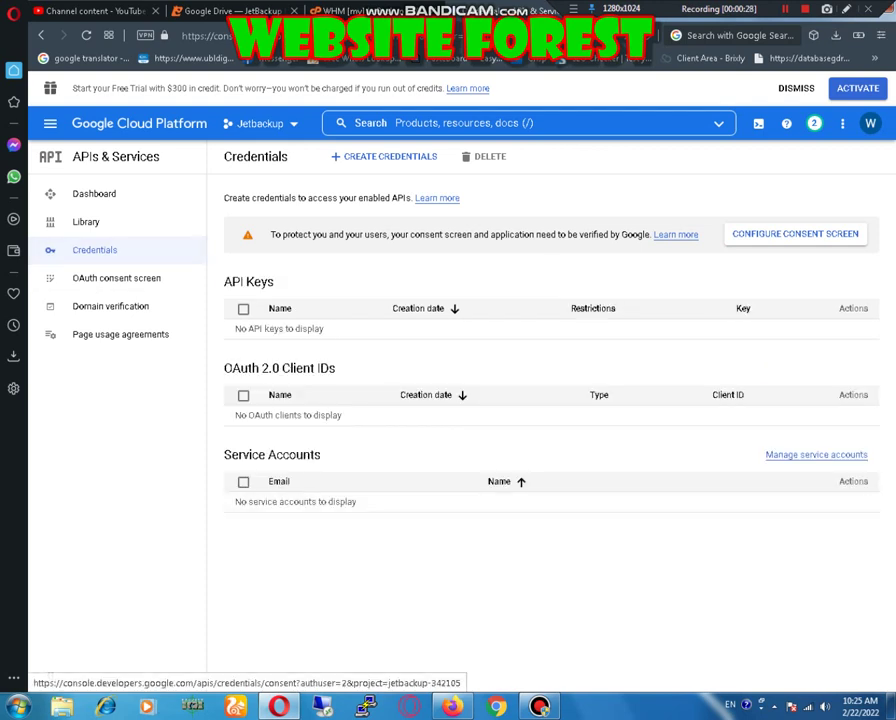
click(385, 156)
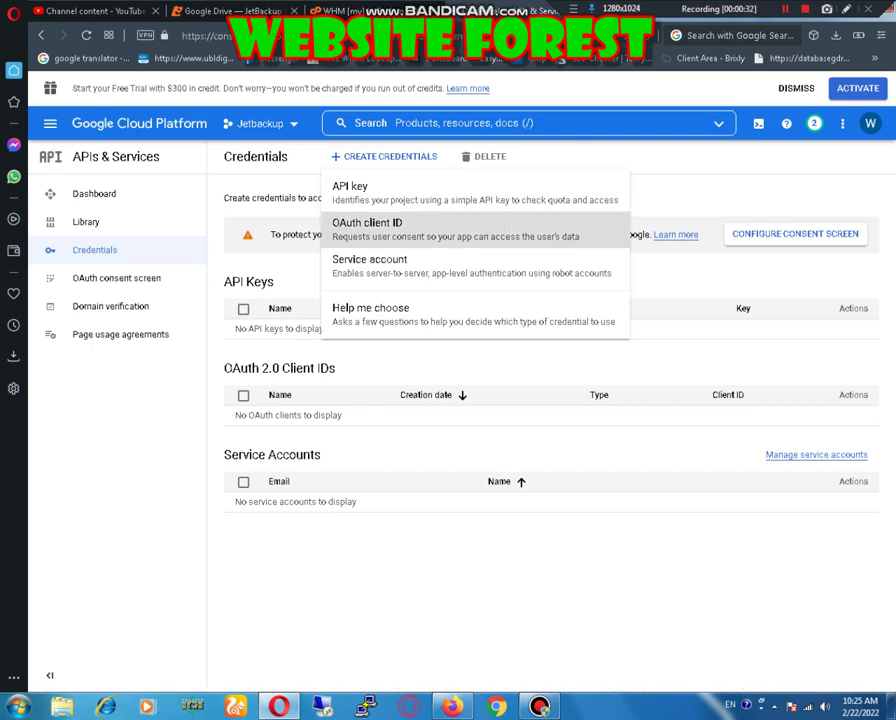
click(367, 229)
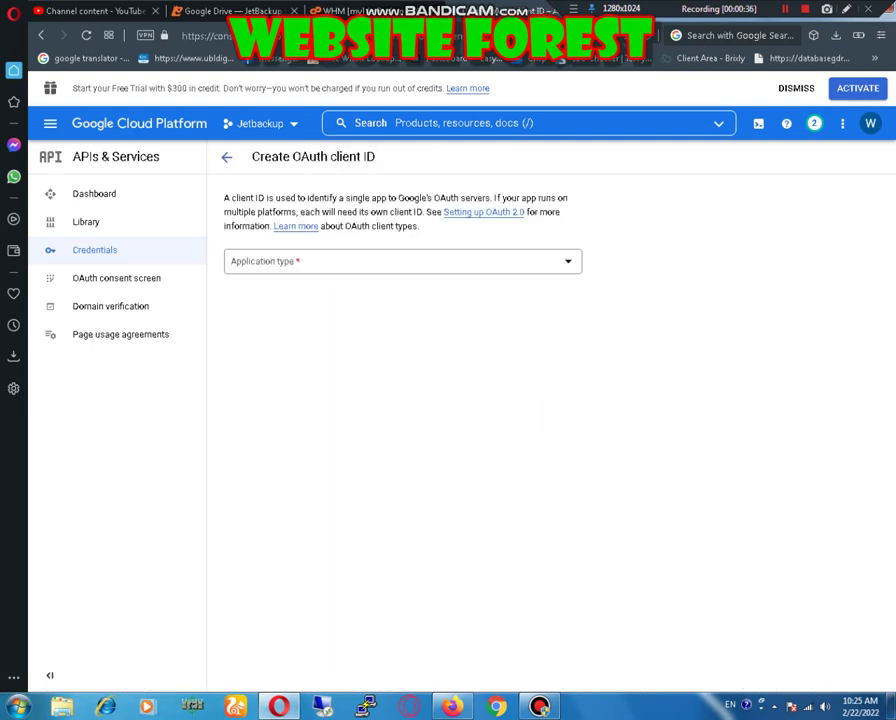
click(368, 262)
click(345, 361)
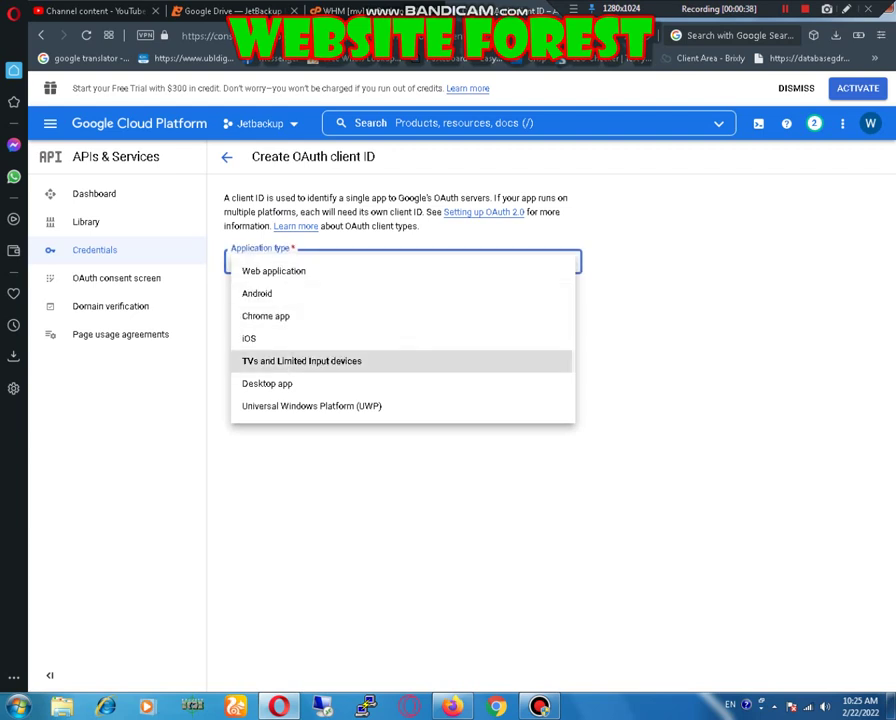
key(Return)
click(248, 425)
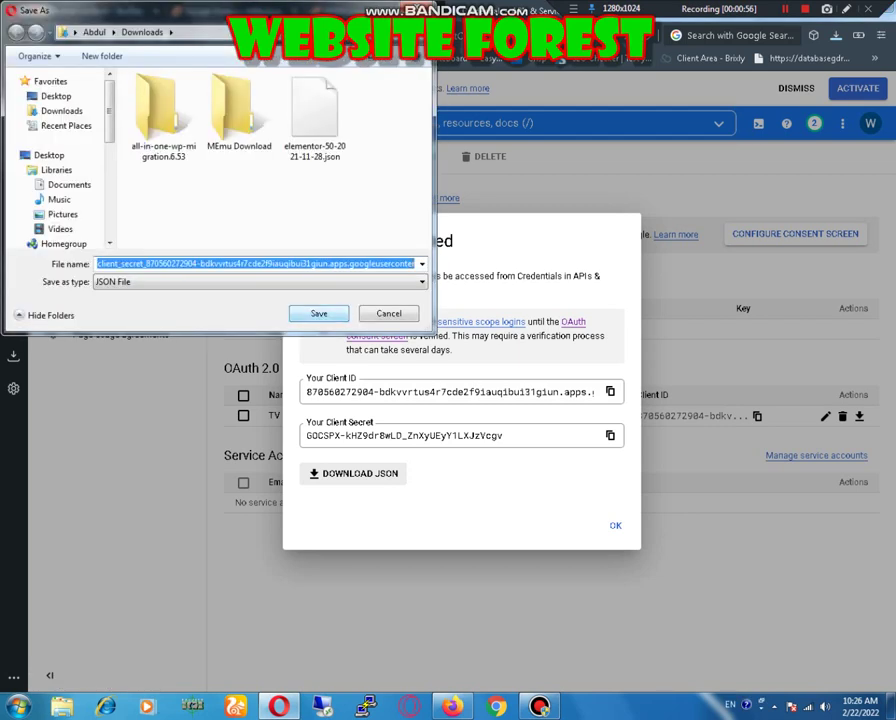
key(Return)
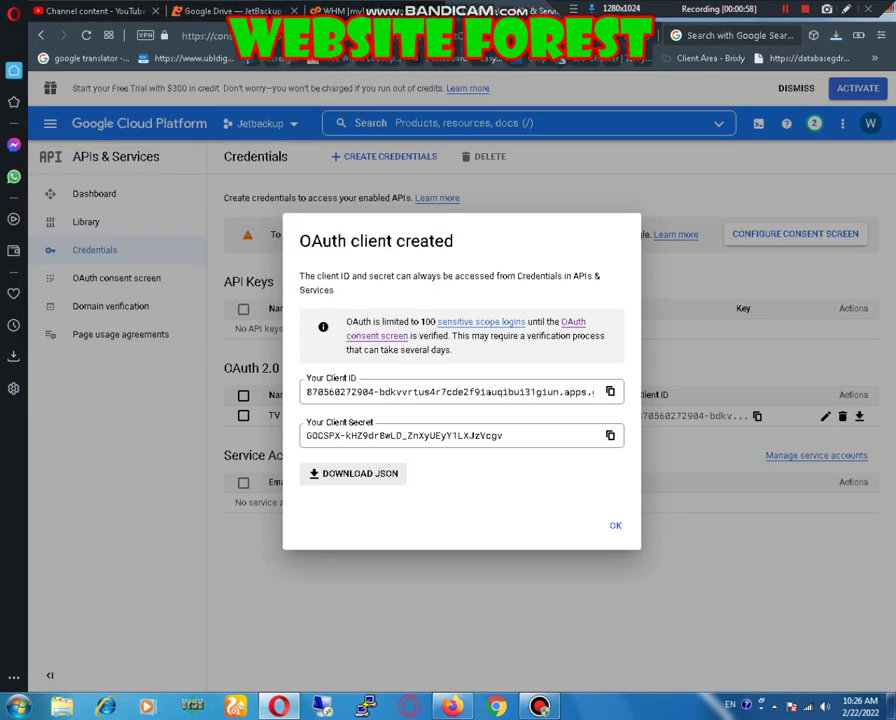
Switch to the WHM JetBackup destination form and show the browser's recent downloads.
click(340, 11)
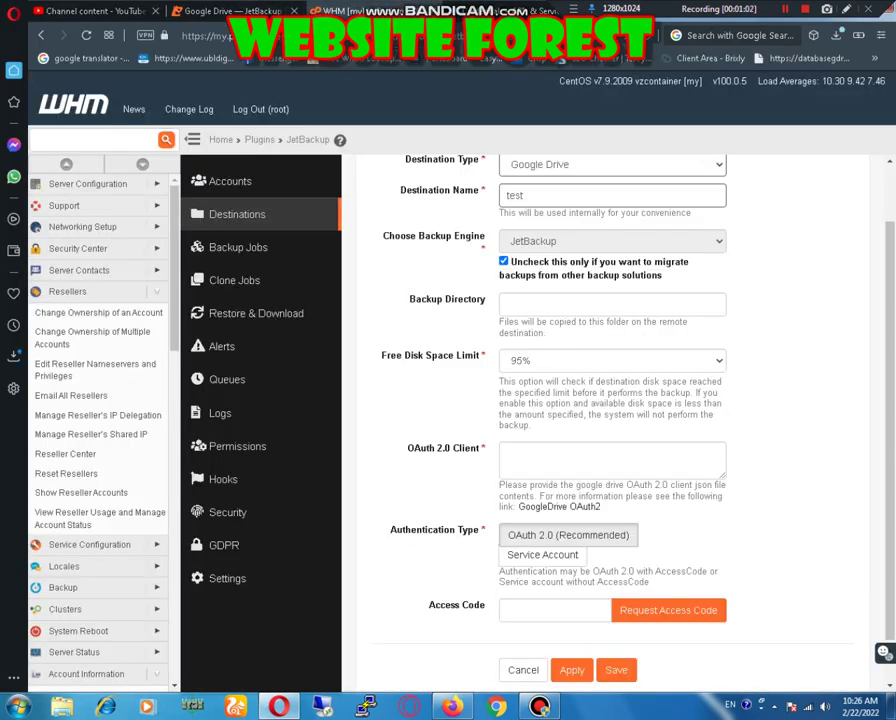
click(836, 35)
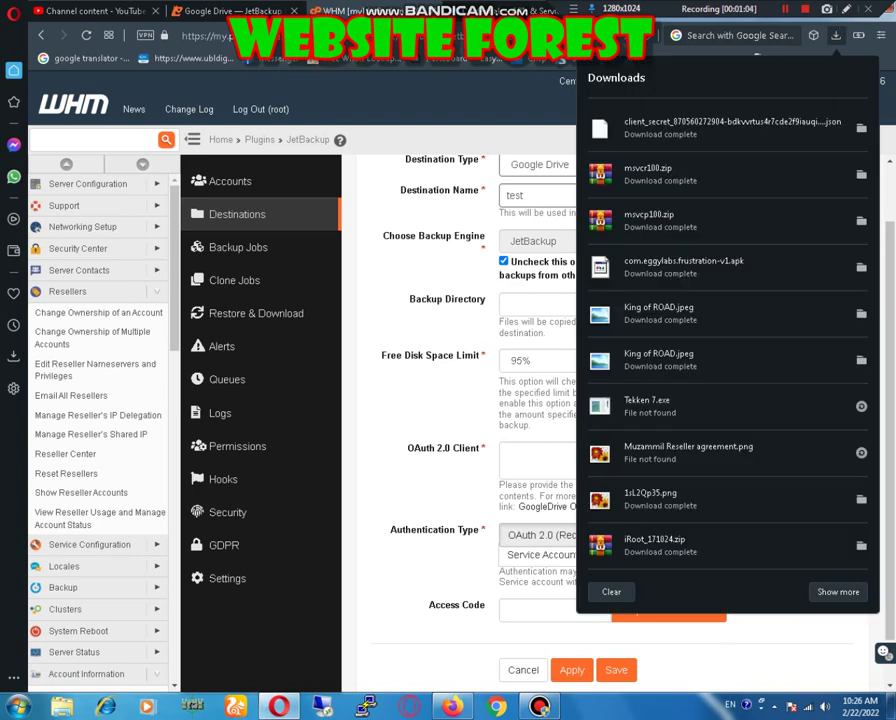
double_click(720, 128)
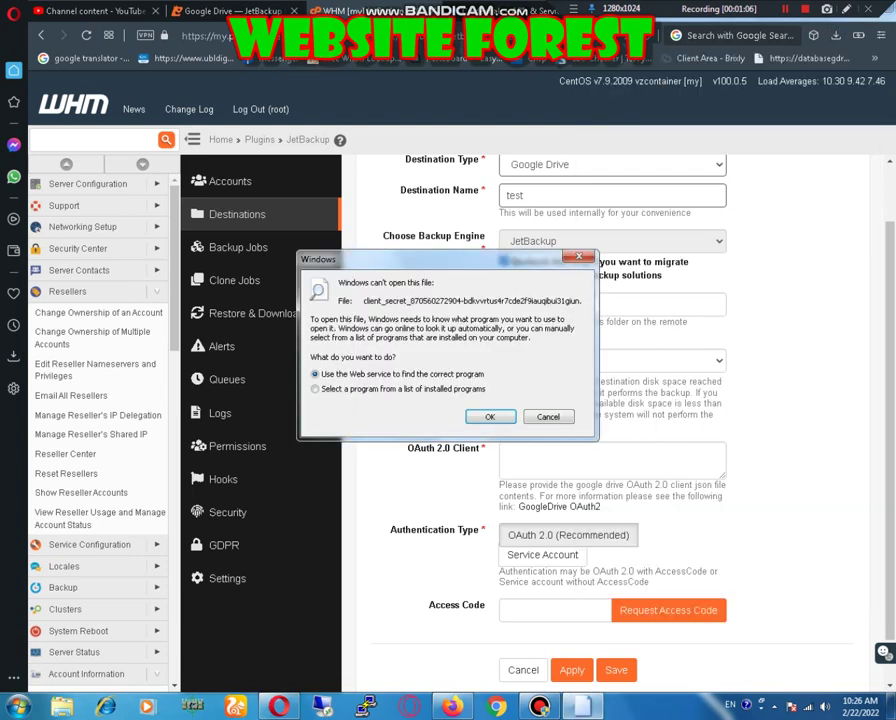
click(400, 389)
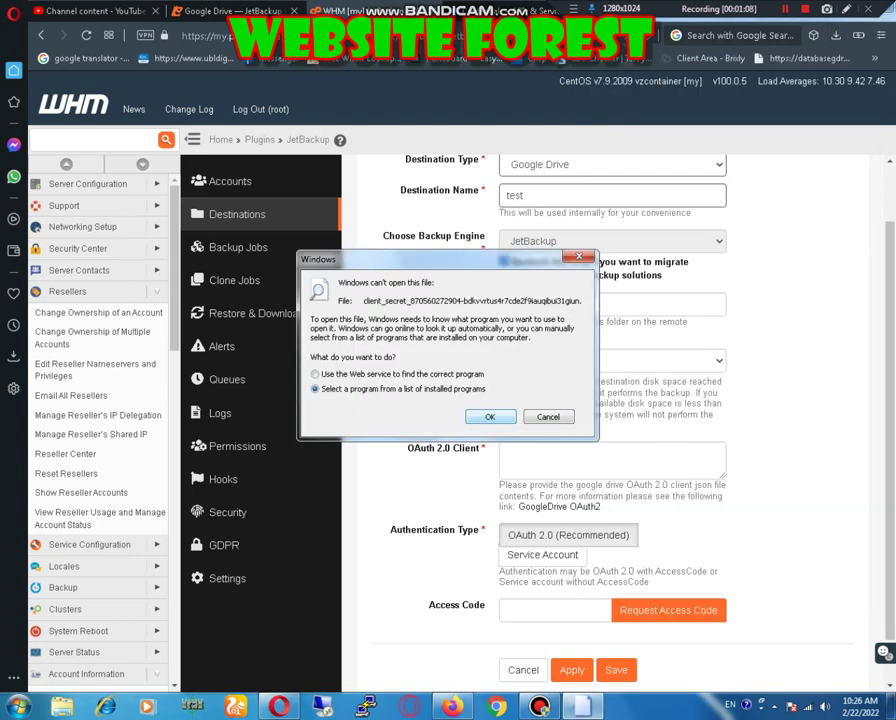
click(490, 417)
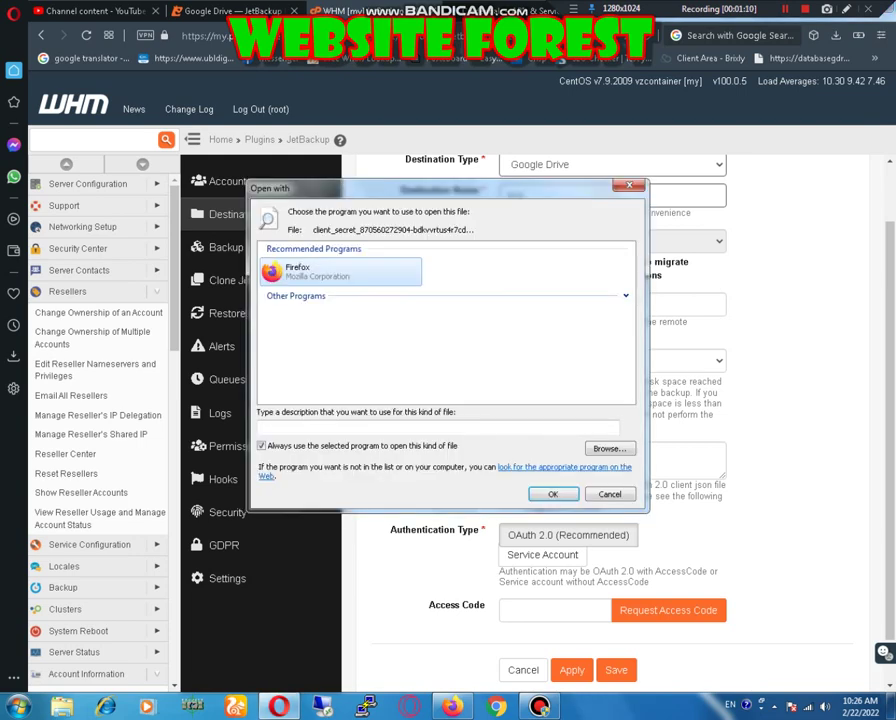
click(609, 449)
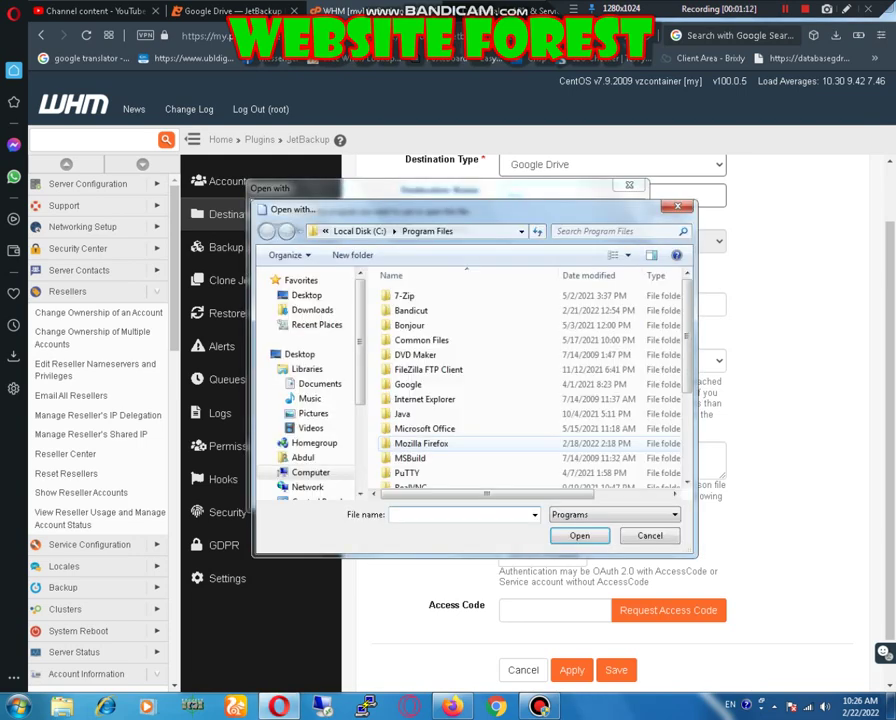
scroll(480, 385, down, 3)
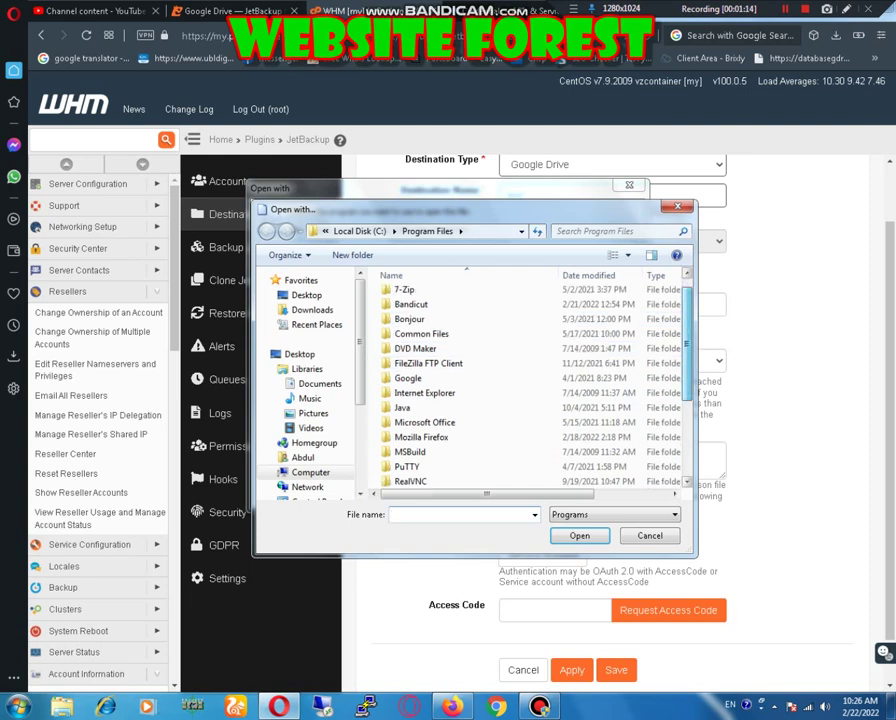
click(650, 536)
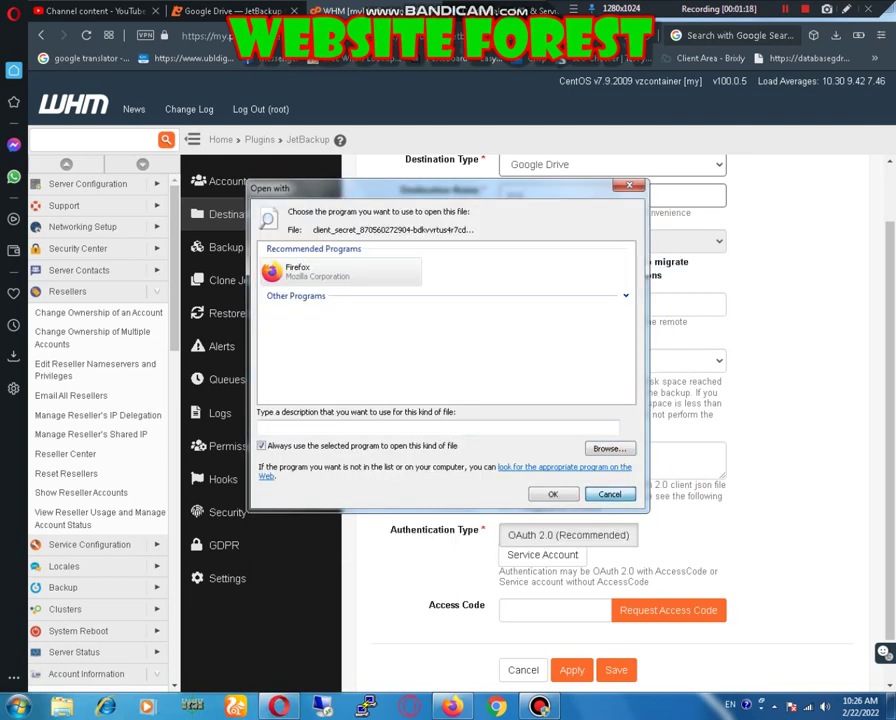
key(Escape)
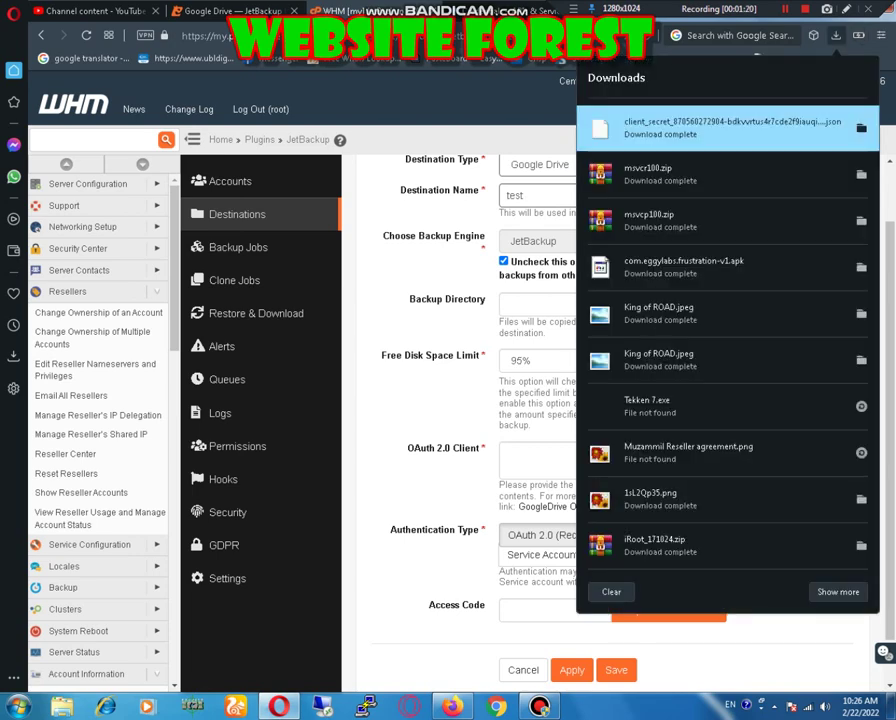
Show the downloaded client secret JSON file in its folder and open it from there.
click(861, 128)
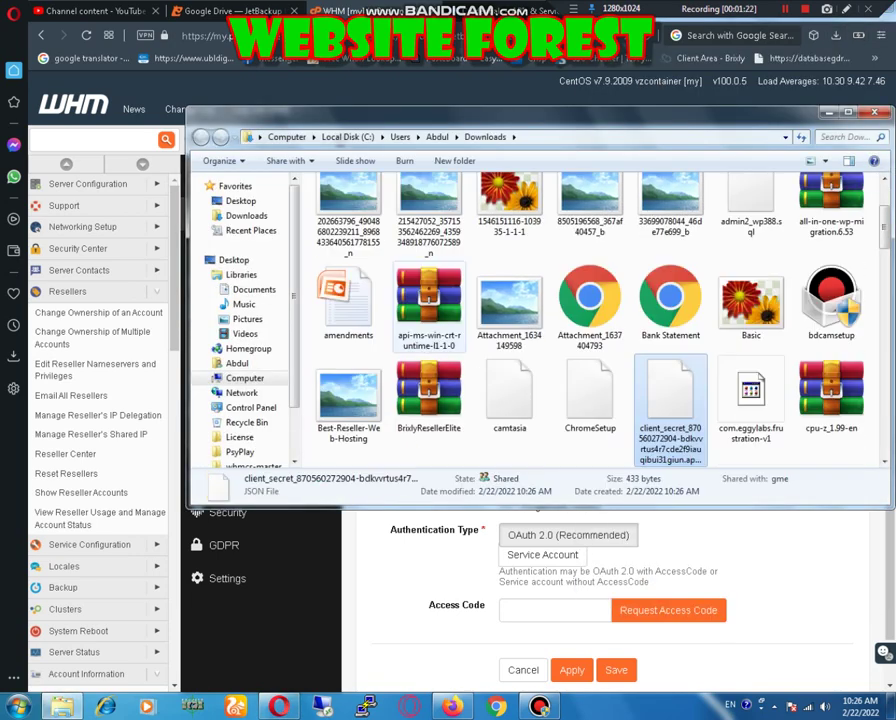
right_click(671, 403)
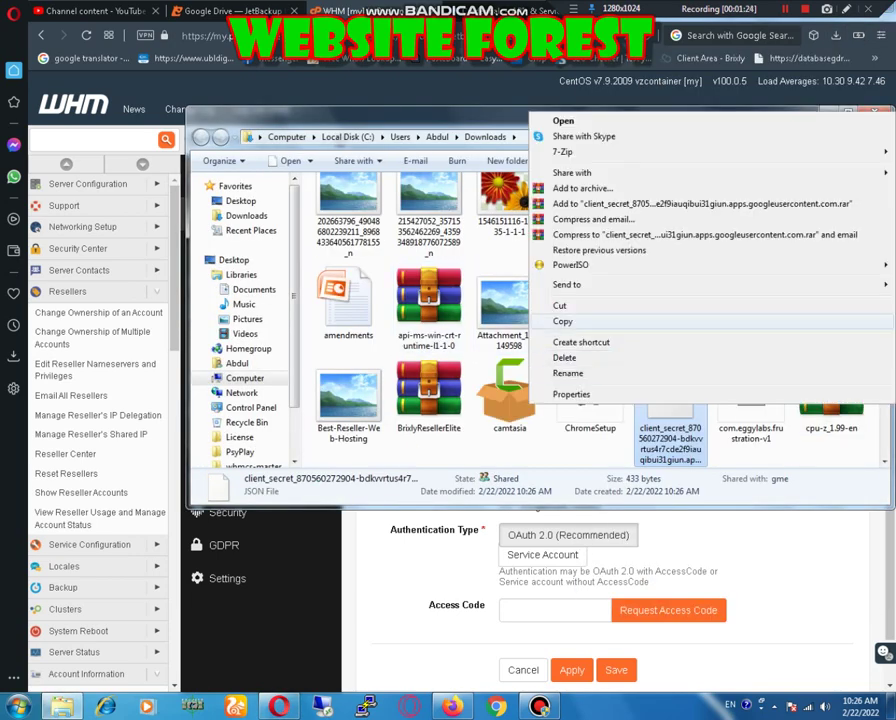
key(Up)
key(Up)
key(Up)
key(Up)
key(Up)
key(Up)
key(Right)
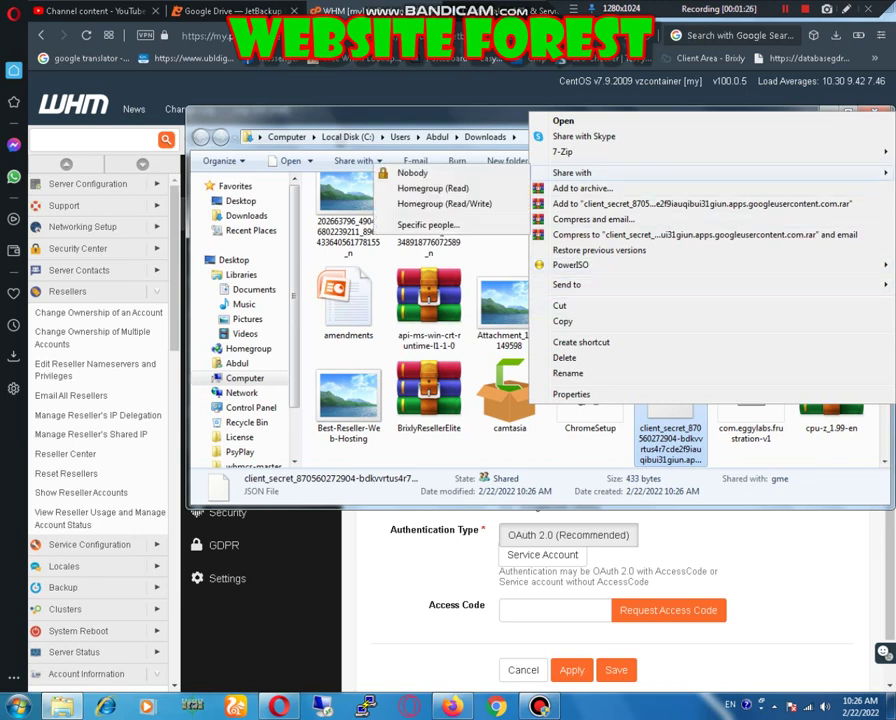
key(Left)
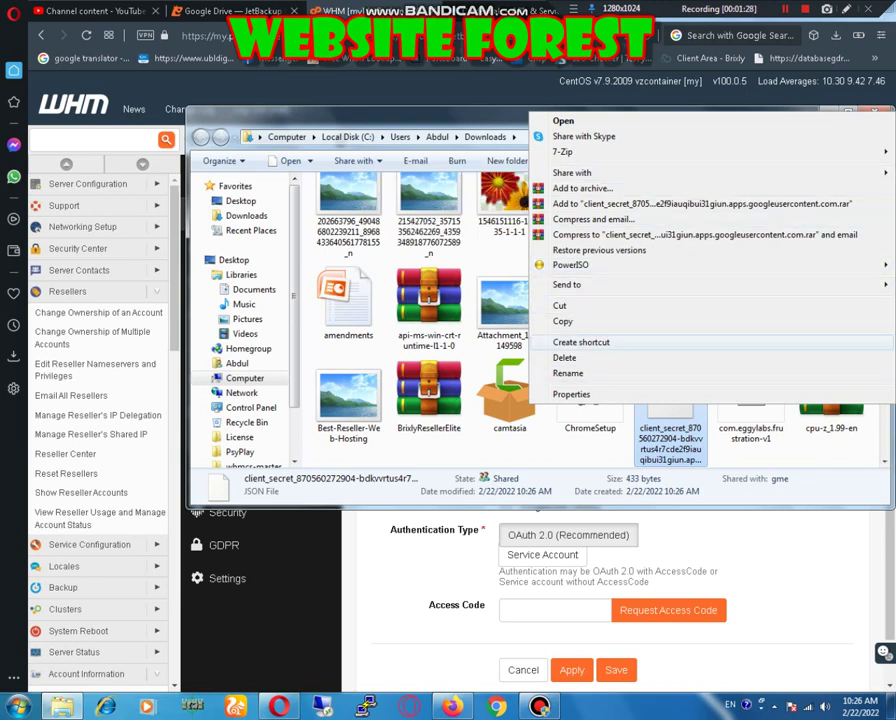
key(Return)
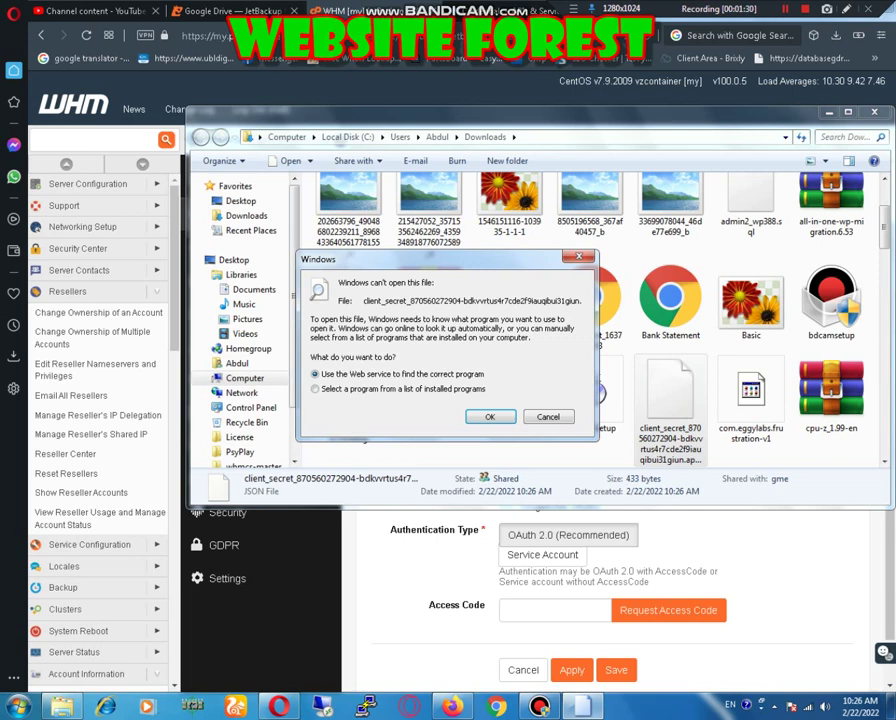
Choose Notepad from the list of installed programs to open the client secret JSON file.
key(Down)
key(Return)
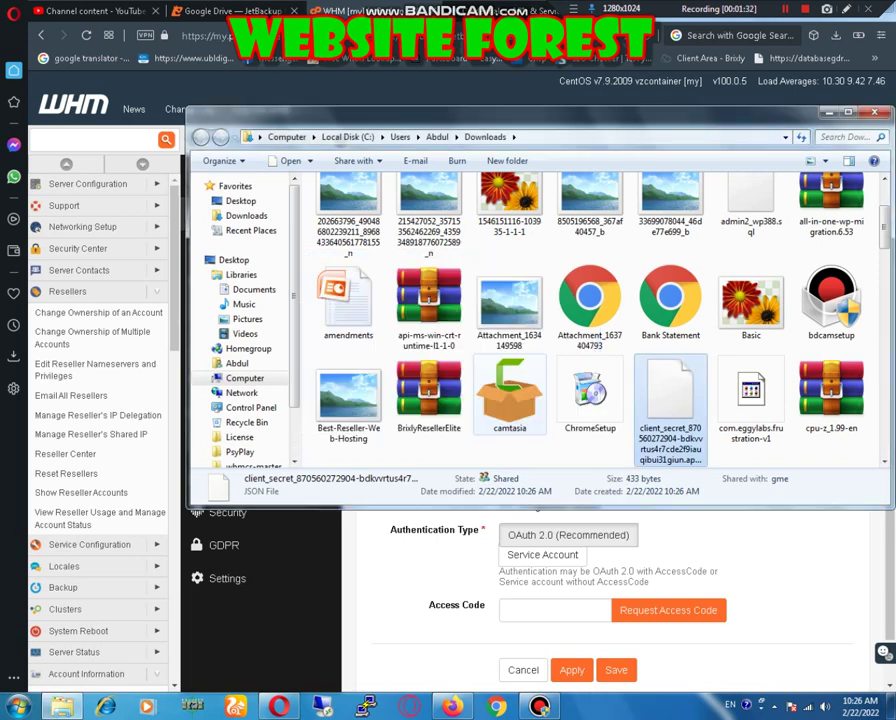
key(Tab)
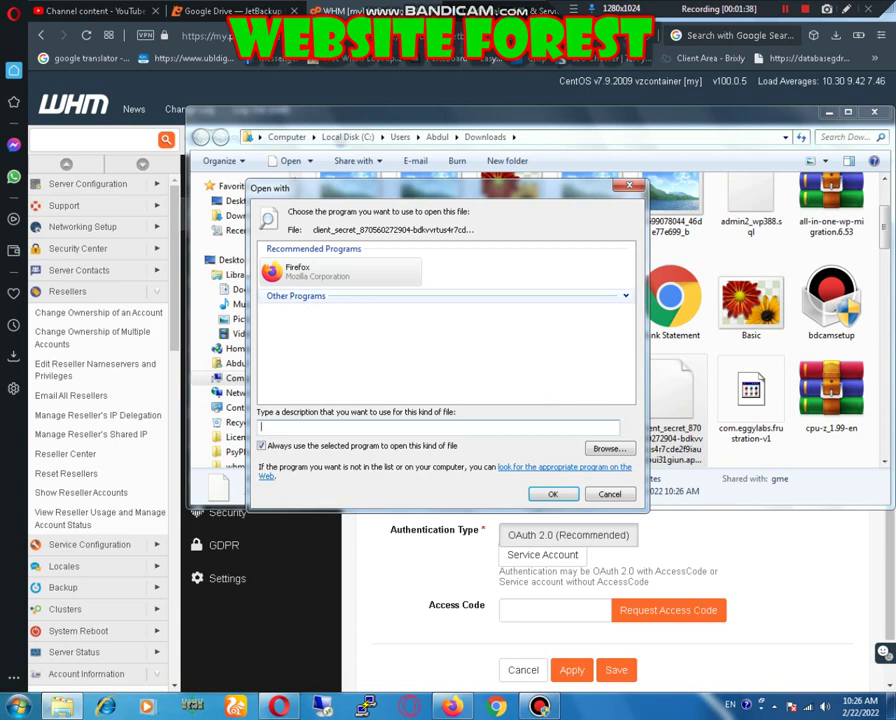
click(297, 296)
key(Down)
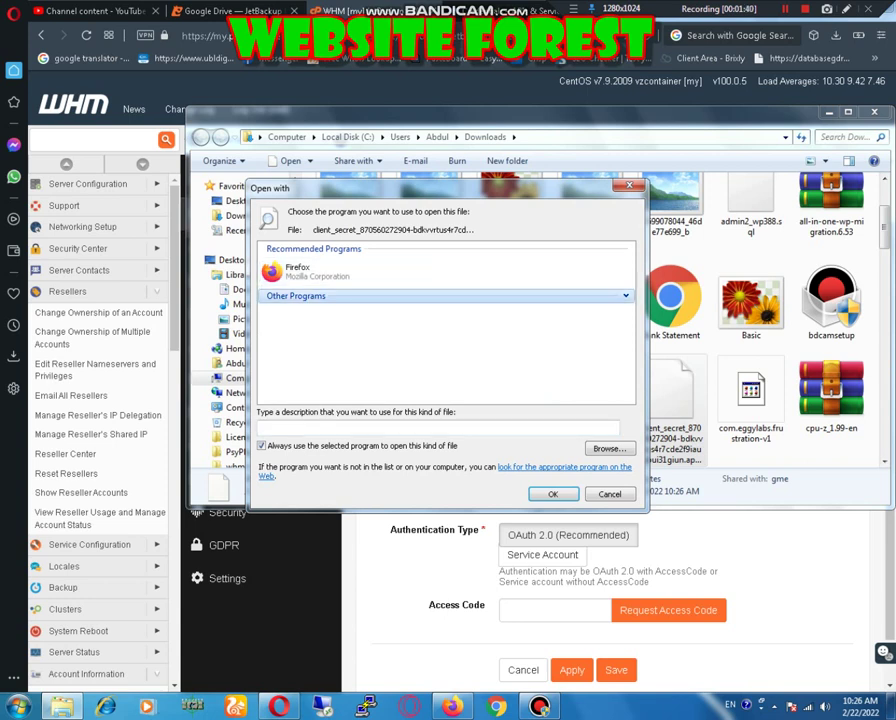
click(626, 296)
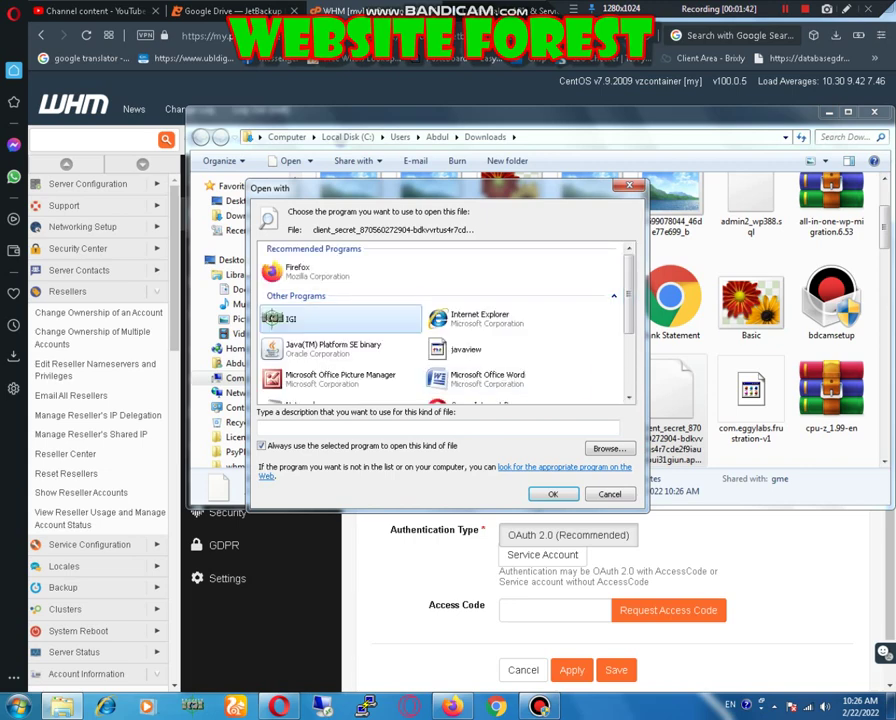
scroll(345, 346, down, 2)
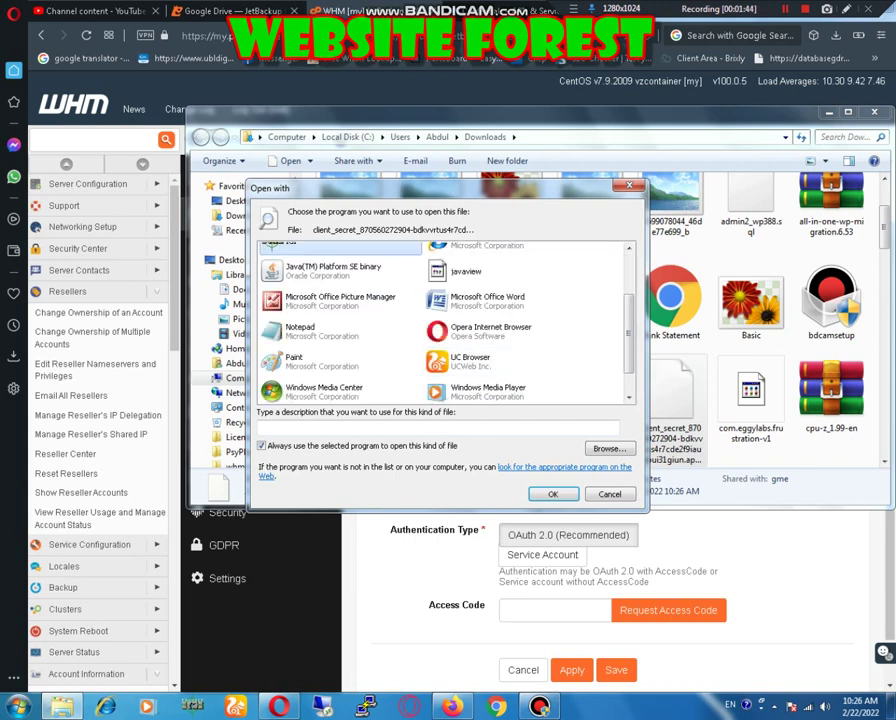
double_click(310, 331)
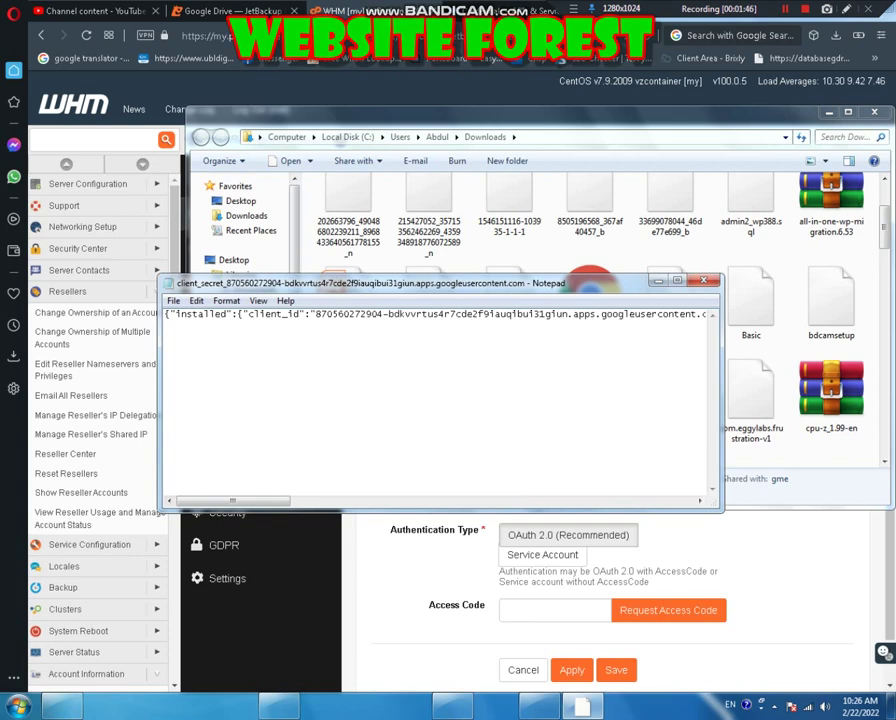
Copy the full client secret JSON contents from Notepad and paste them into the JetBackup destination's OAuth 2.0 Client field.
key(ctrl+a)
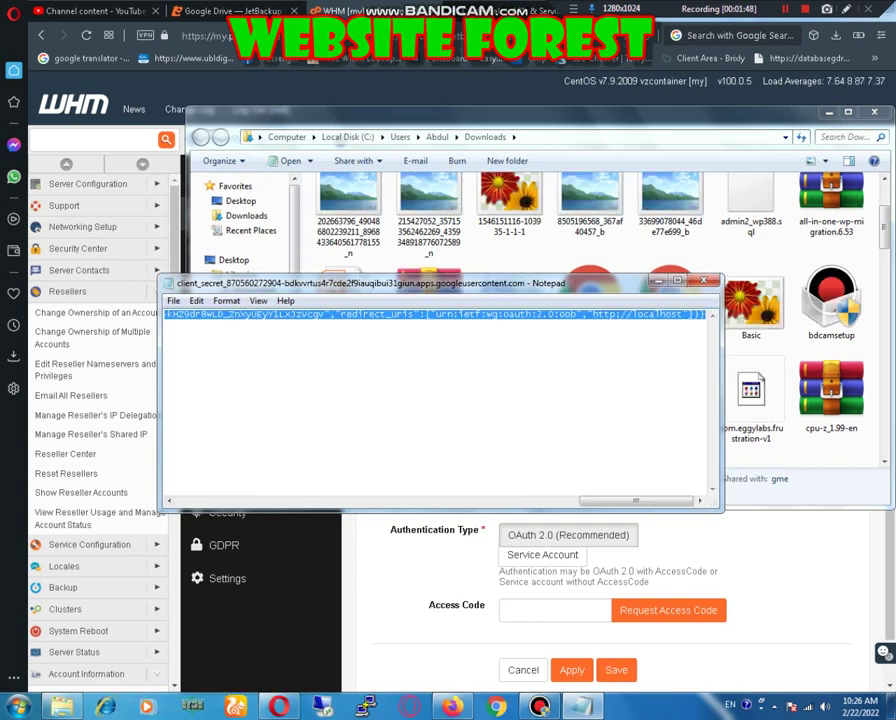
click(279, 706)
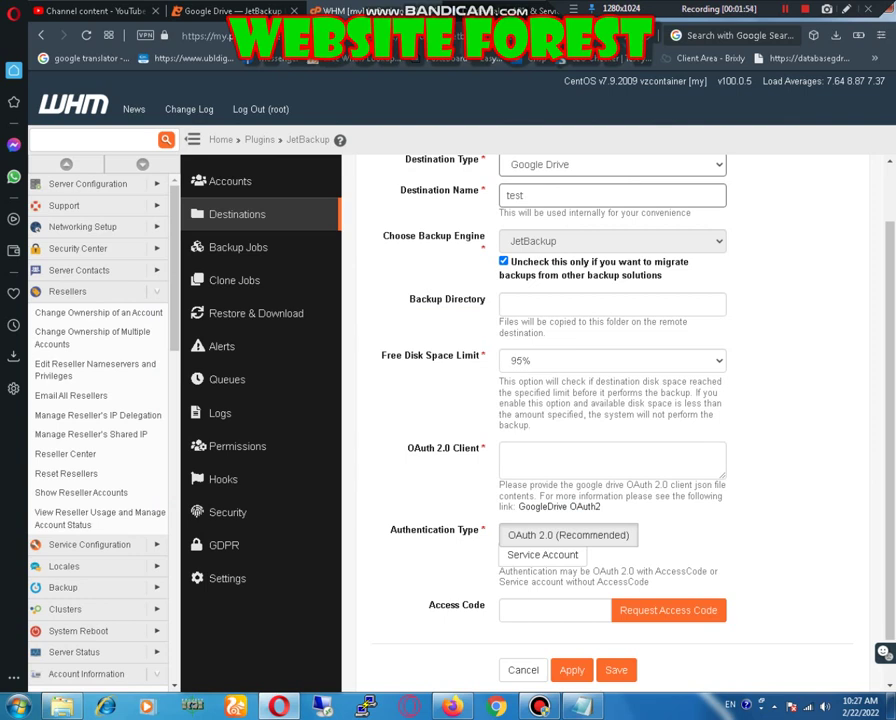
click(699, 466)
key(ctrl+v)
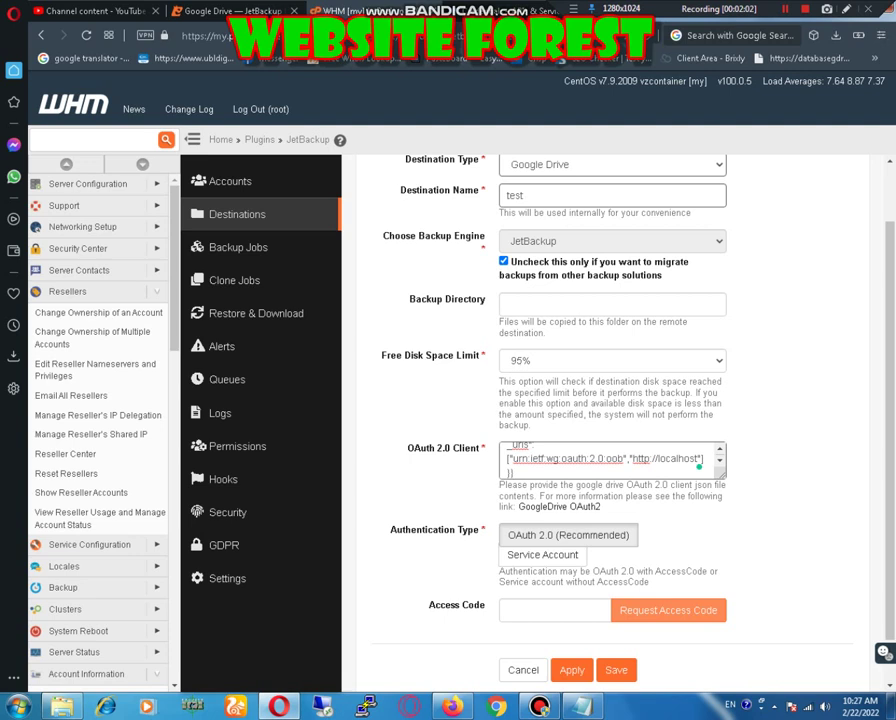
Request a Google access code for the destination, choose the developer's Google account and proceed past the unverified-app warning.
click(668, 610)
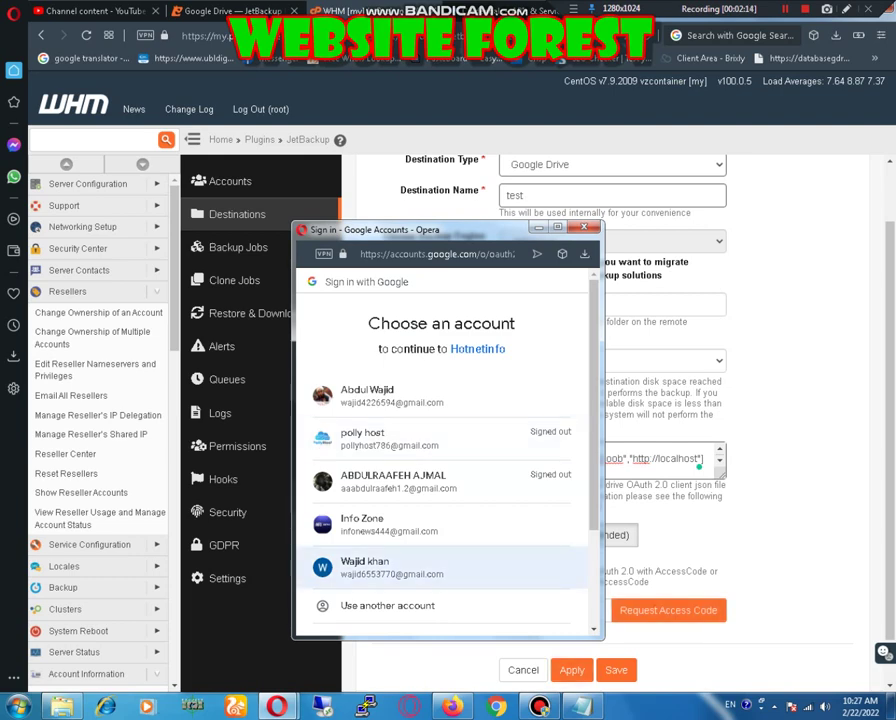
click(365, 567)
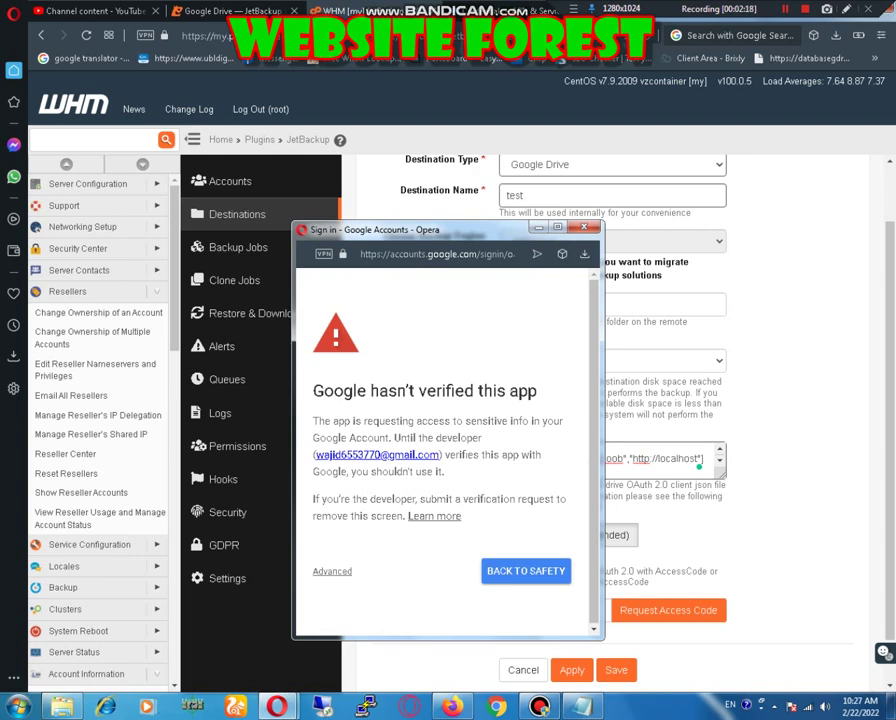
click(332, 571)
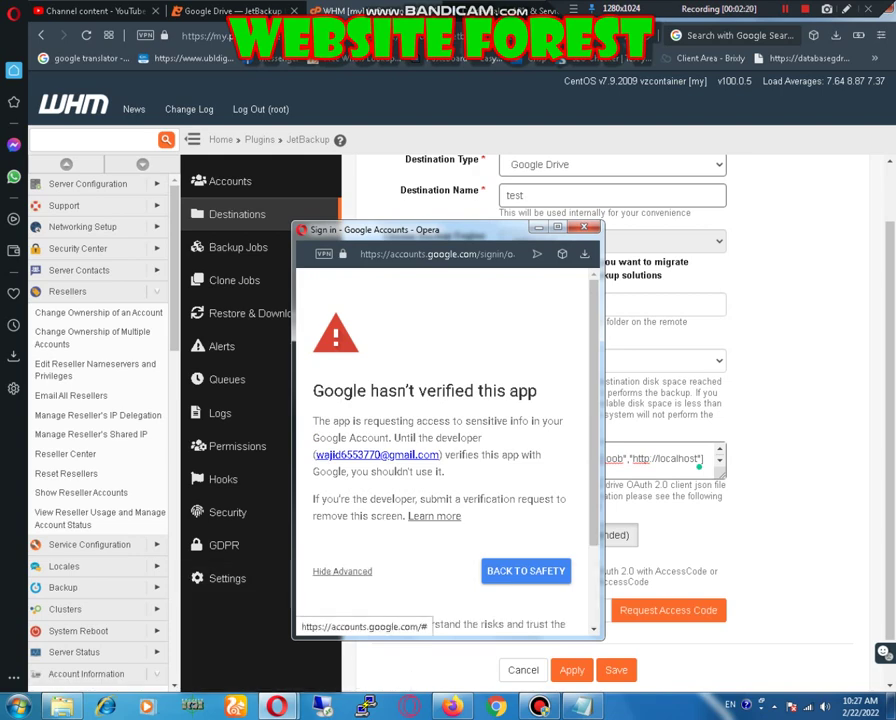
scroll(447, 440, down, 1)
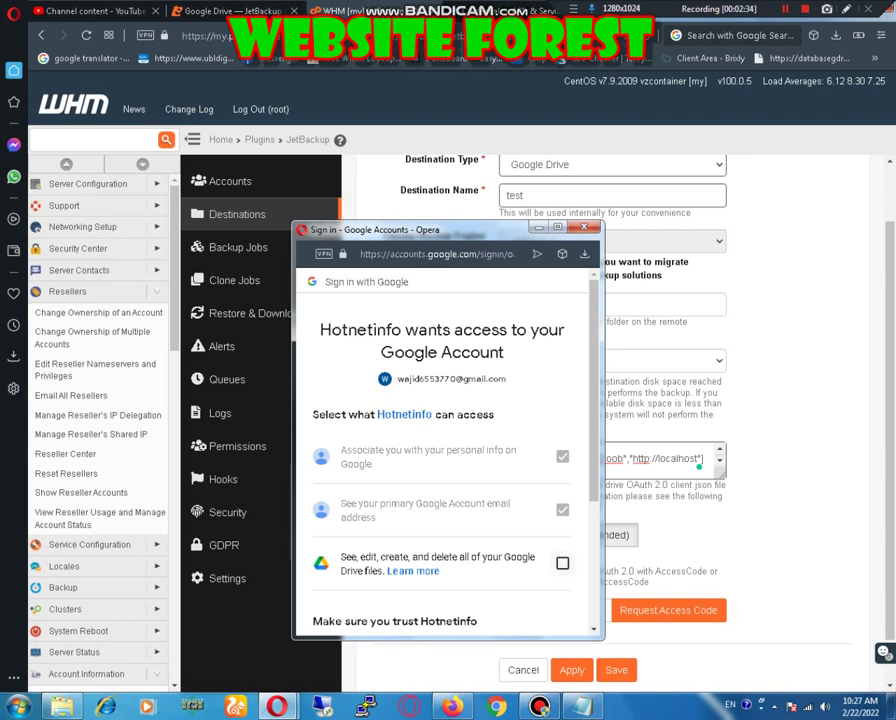
Grant Hotnetinfo permission to see, edit, create and delete all Google Drive files and continue the authorization.
scroll(447, 430, down, 5)
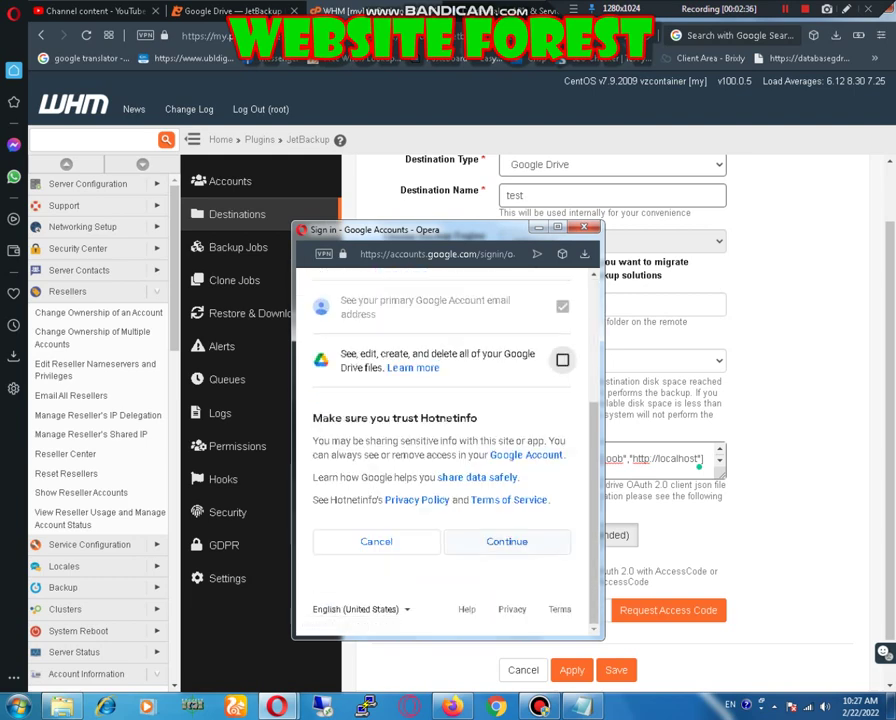
click(562, 360)
click(507, 541)
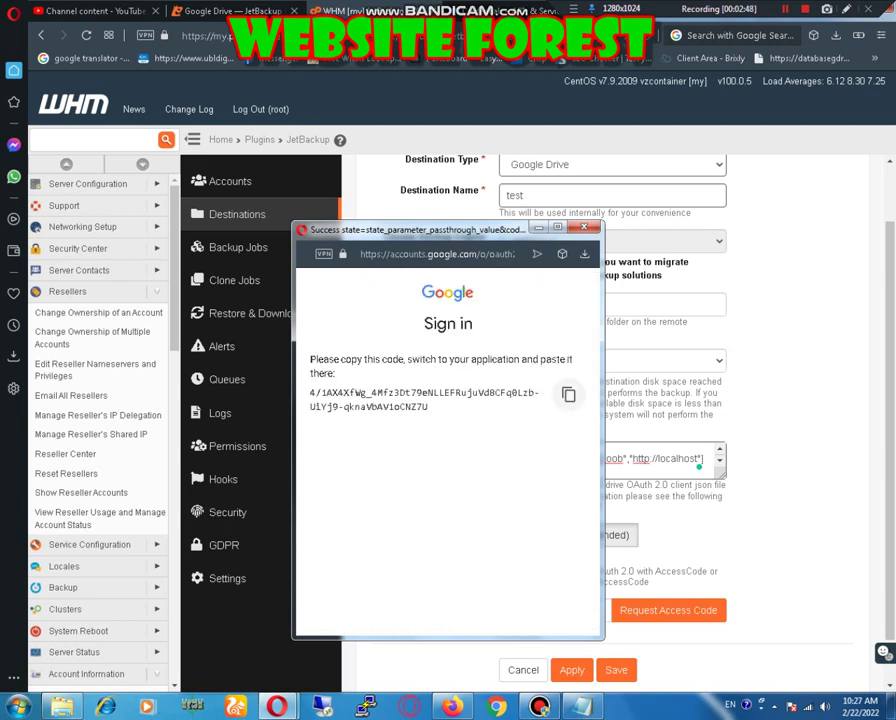
Copy the Google authorization code, close the sign-in window and paste the code into the destination's Access Code field.
click(568, 394)
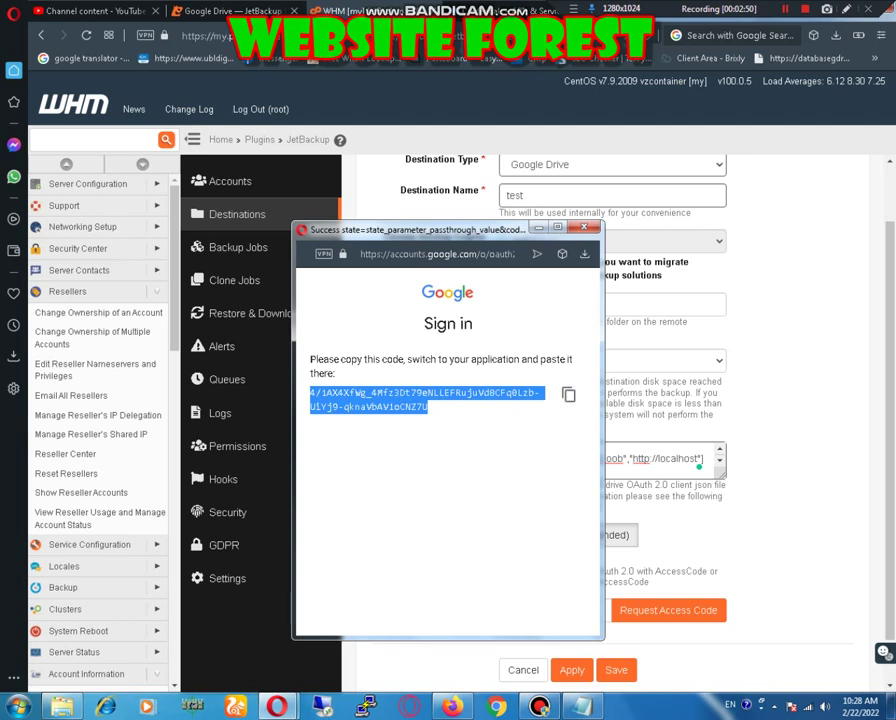
click(584, 227)
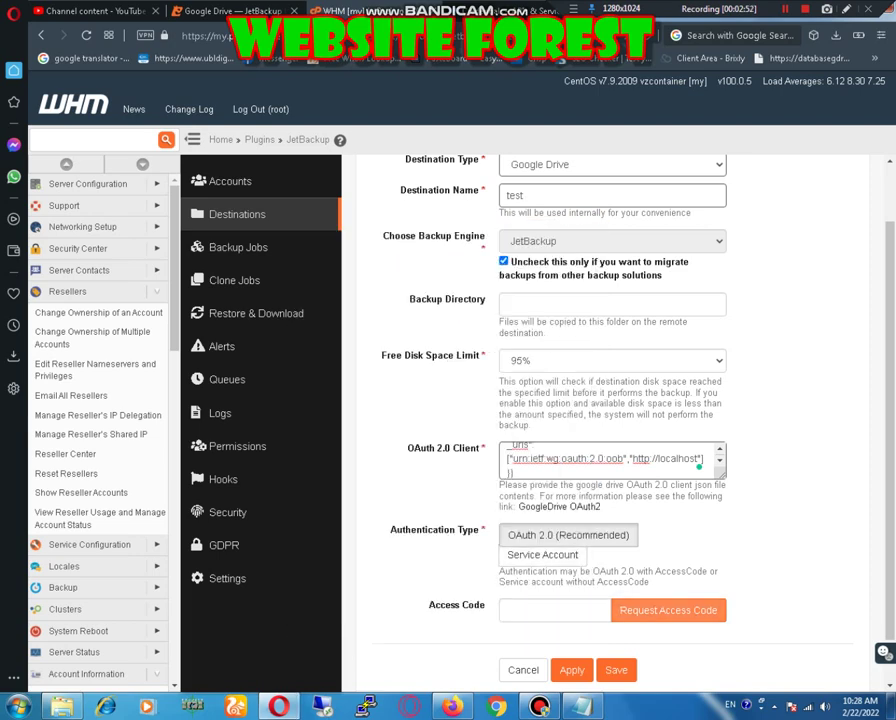
click(555, 610)
key(ctrl+v)
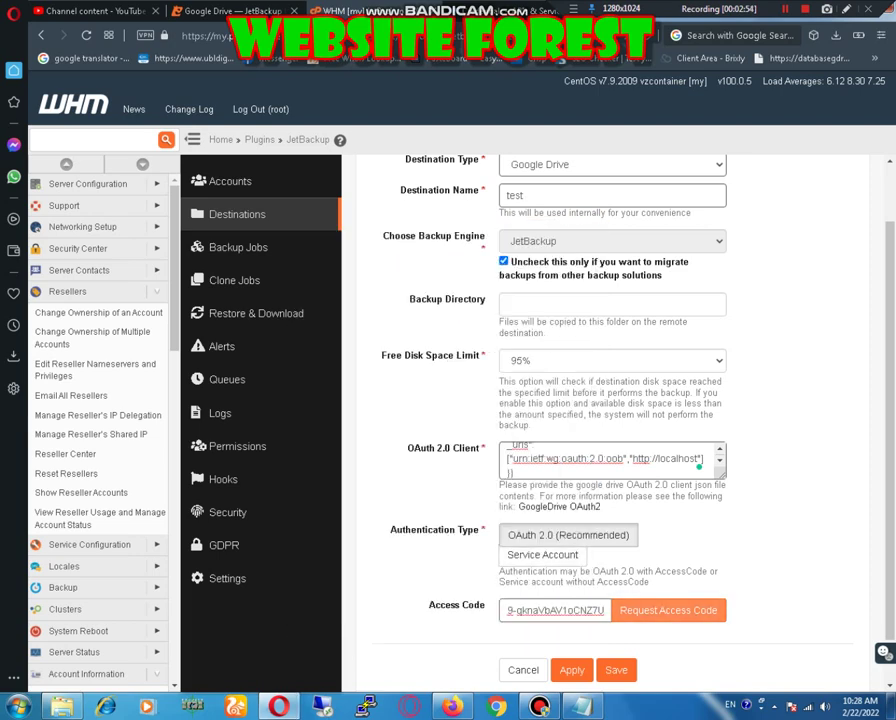
Apply the new Google Drive destination's settings and return to the list of destinations.
scroll(612, 420, down, 1)
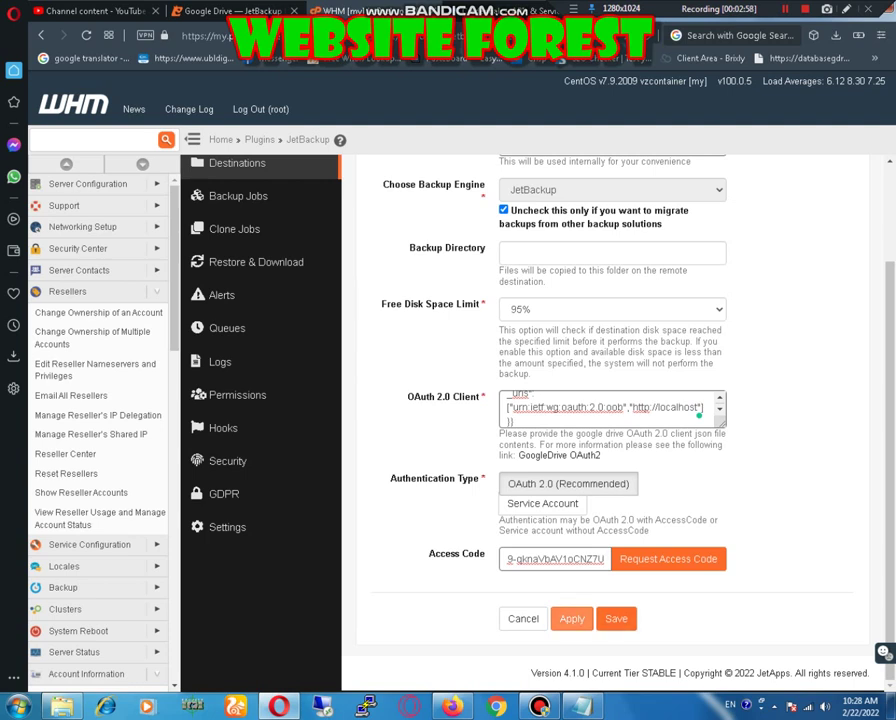
click(572, 619)
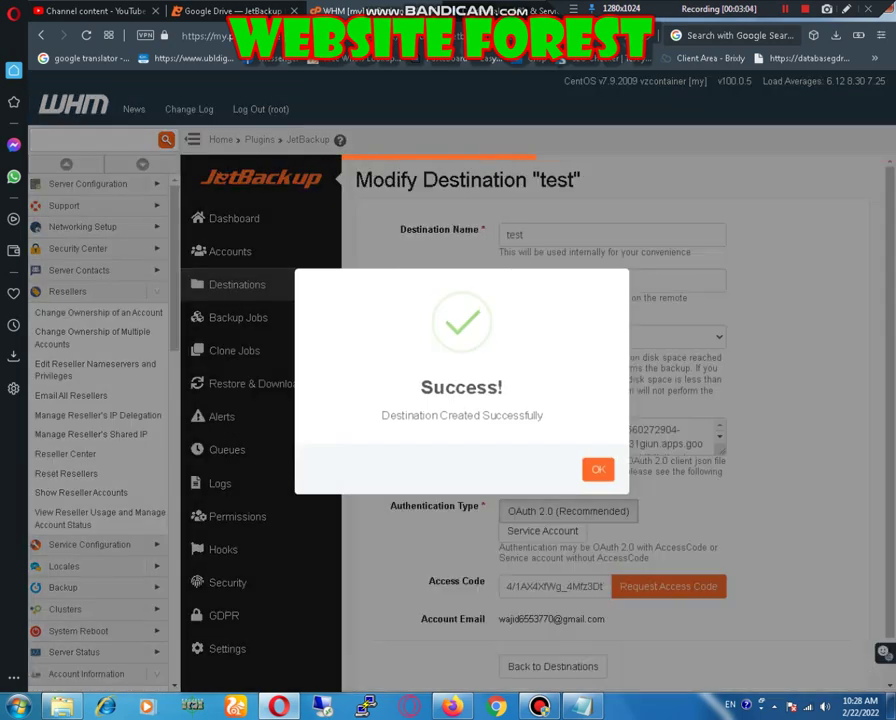
click(598, 469)
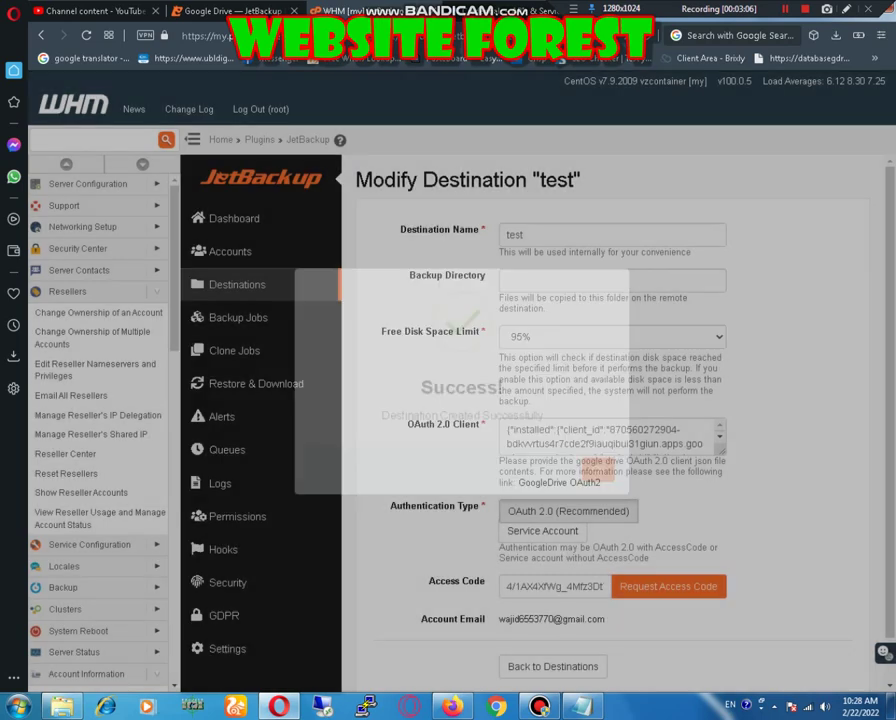
scroll(598, 469, down, 2)
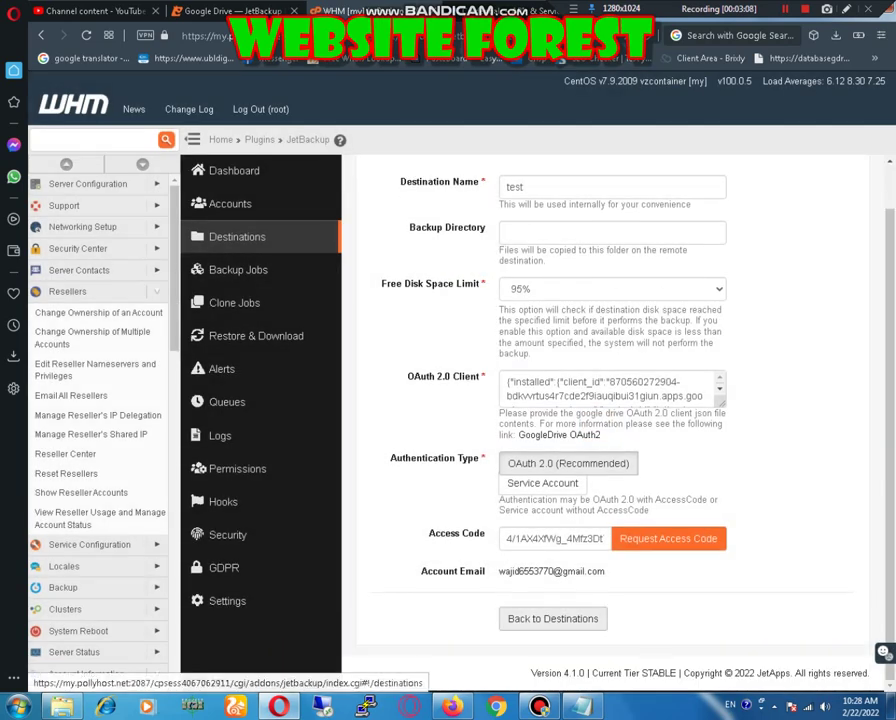
click(553, 618)
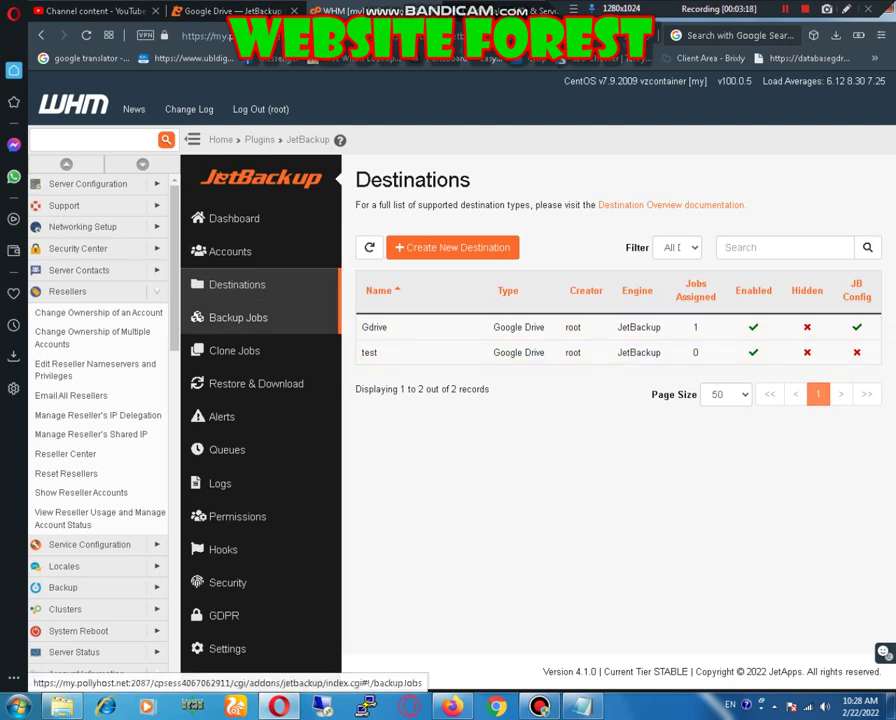
Start a new backup job and select test (GoogleDrive) as its destination.
click(238, 317)
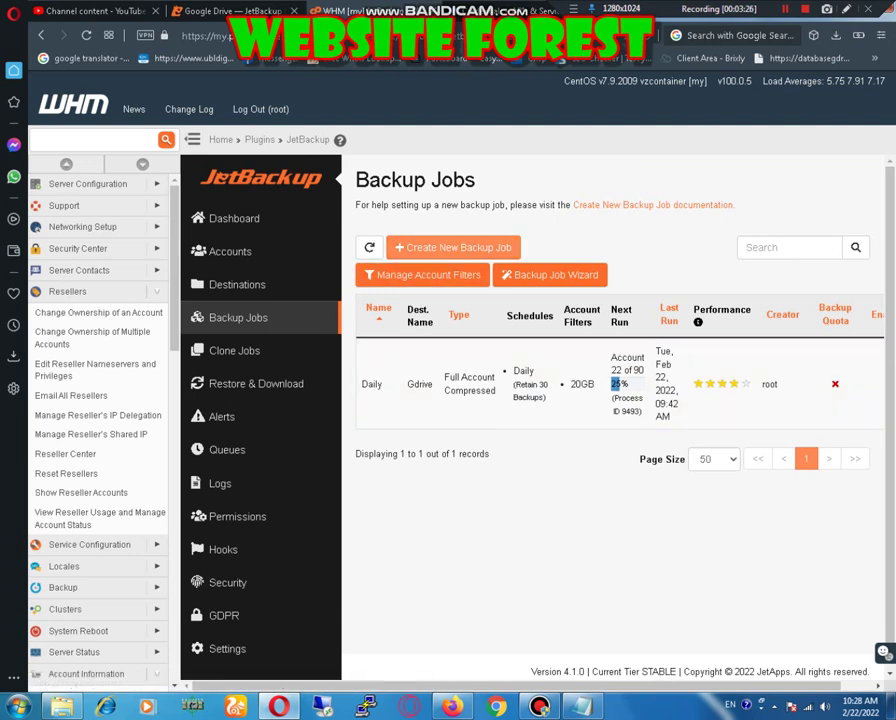
click(453, 247)
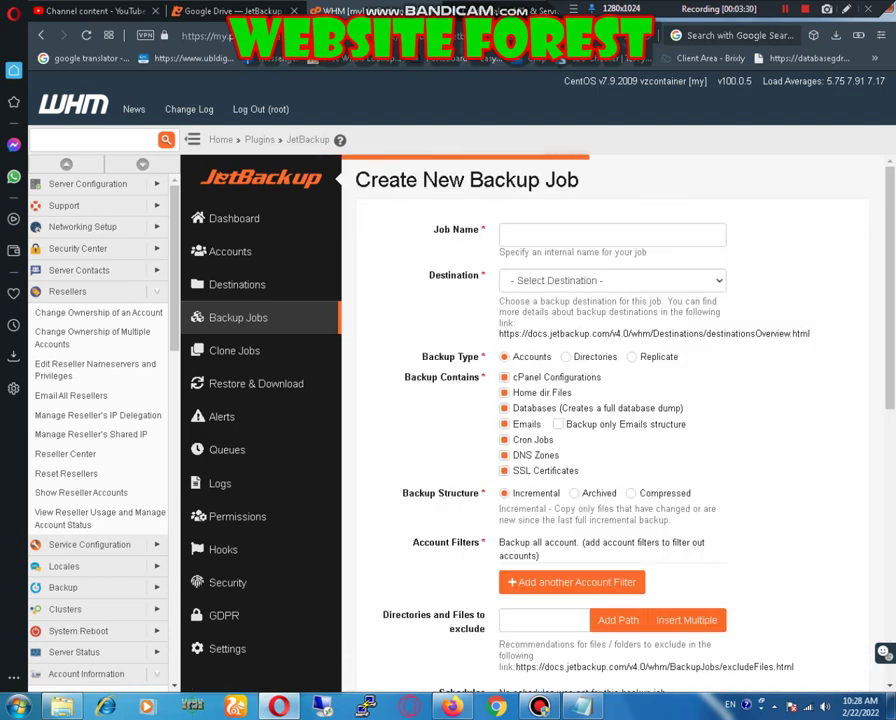
click(612, 281)
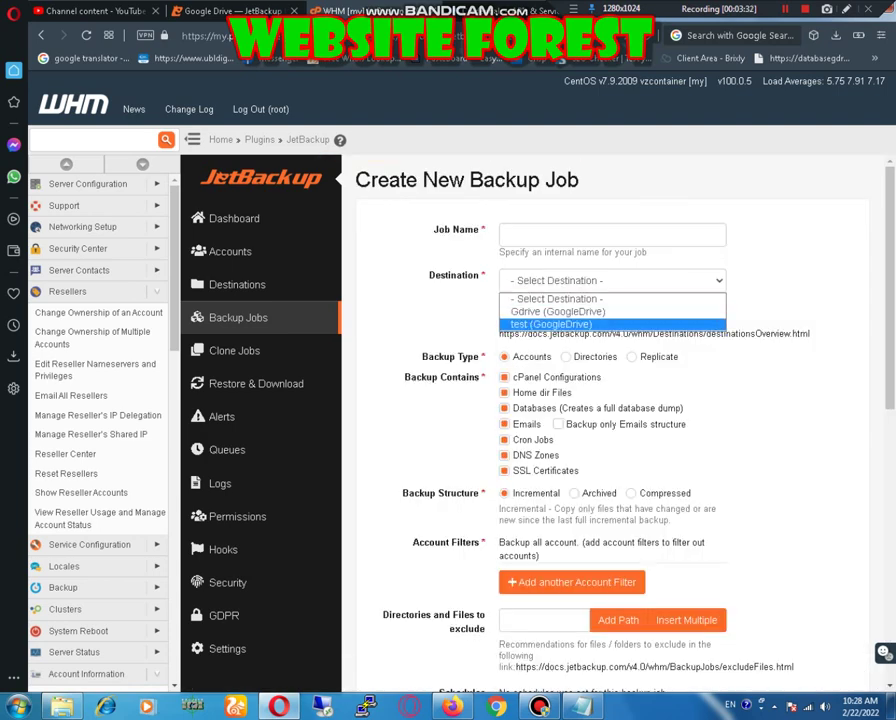
click(552, 324)
click(612, 235)
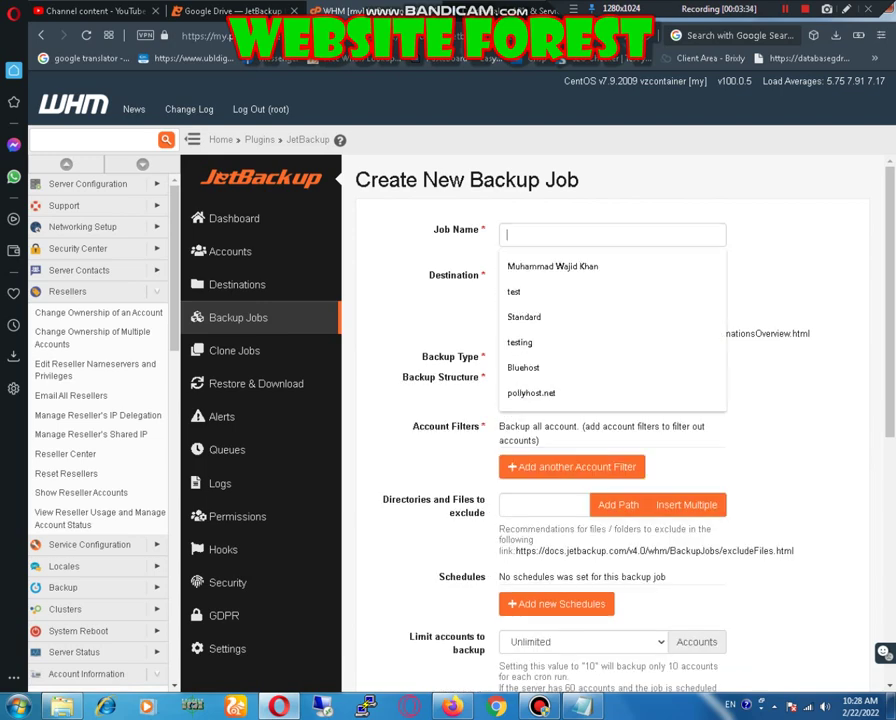
click(612, 235)
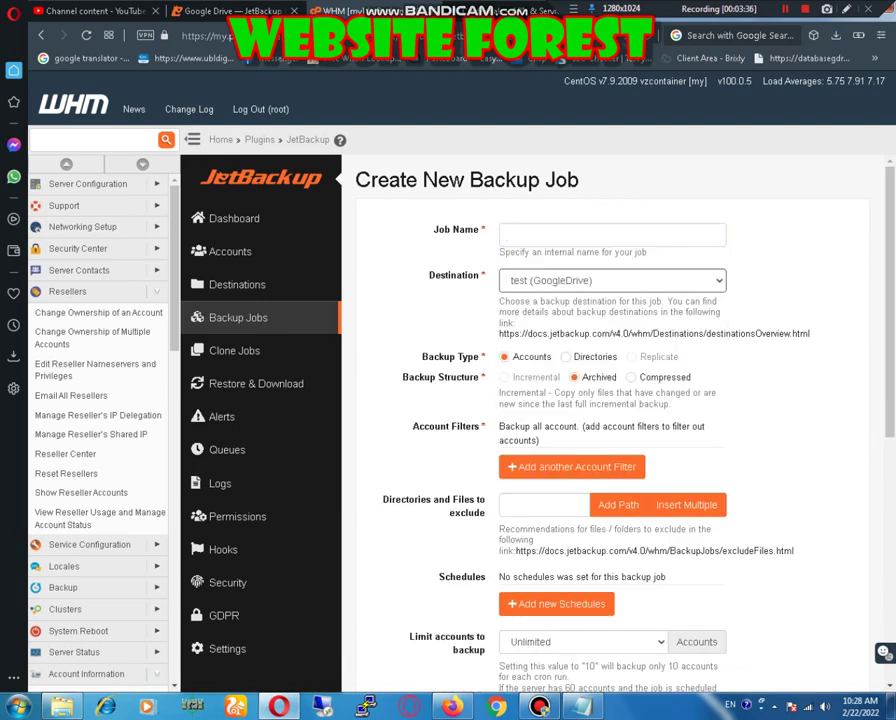
Look through the new backup job's remaining settings and return to the Backup Jobs list, disregarding the unsaved changes.
scroll(620, 420, down, 3)
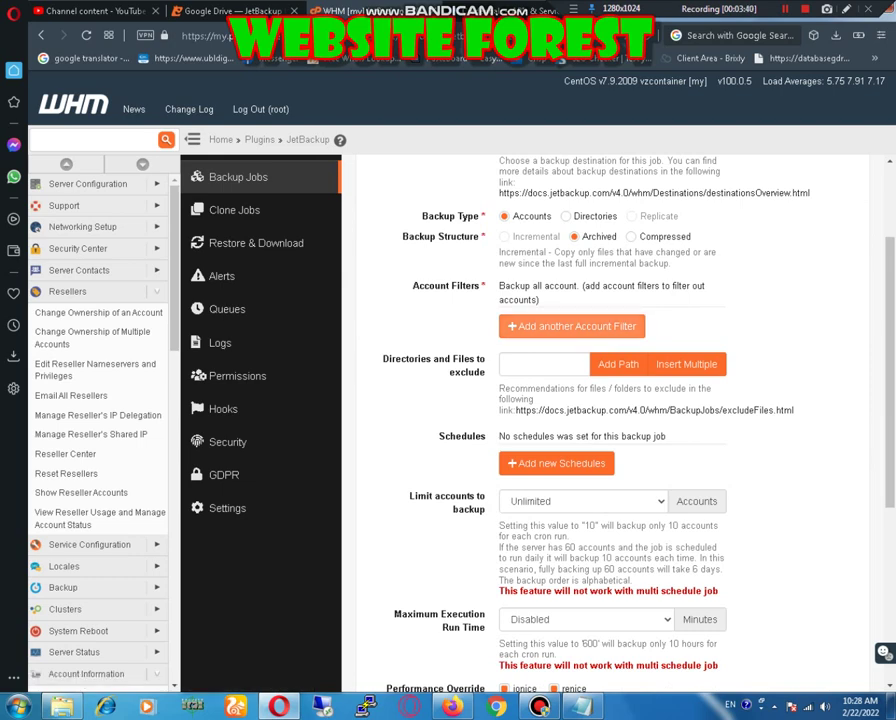
scroll(620, 420, down, 7)
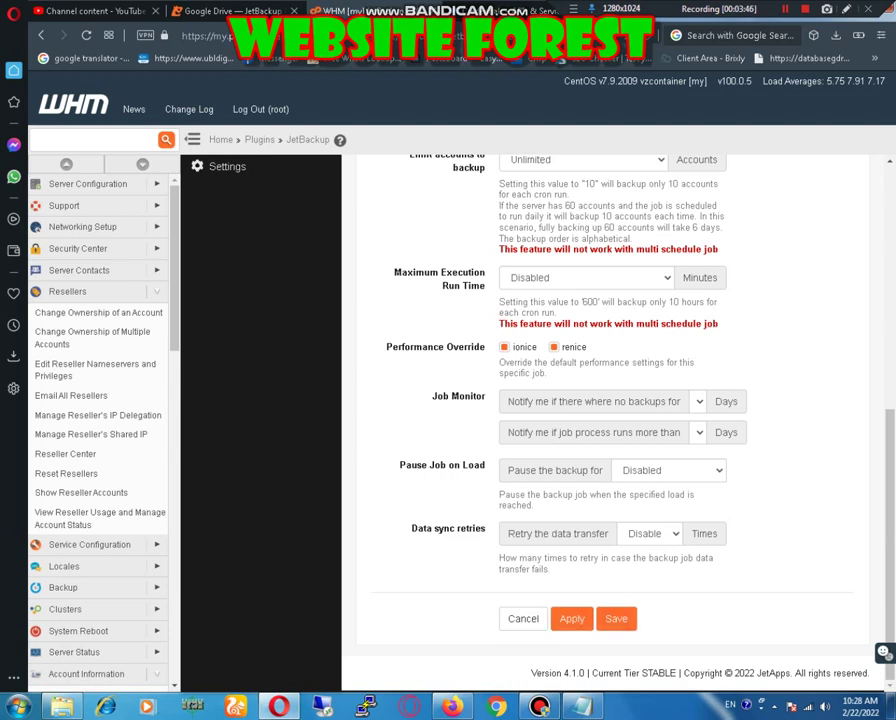
scroll(620, 420, up, 7)
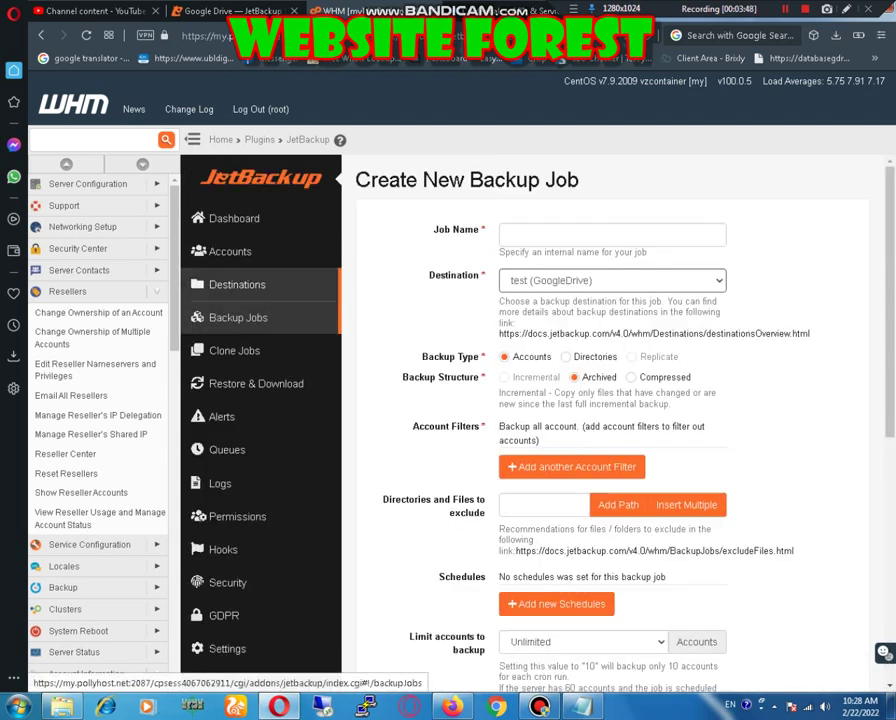
click(238, 317)
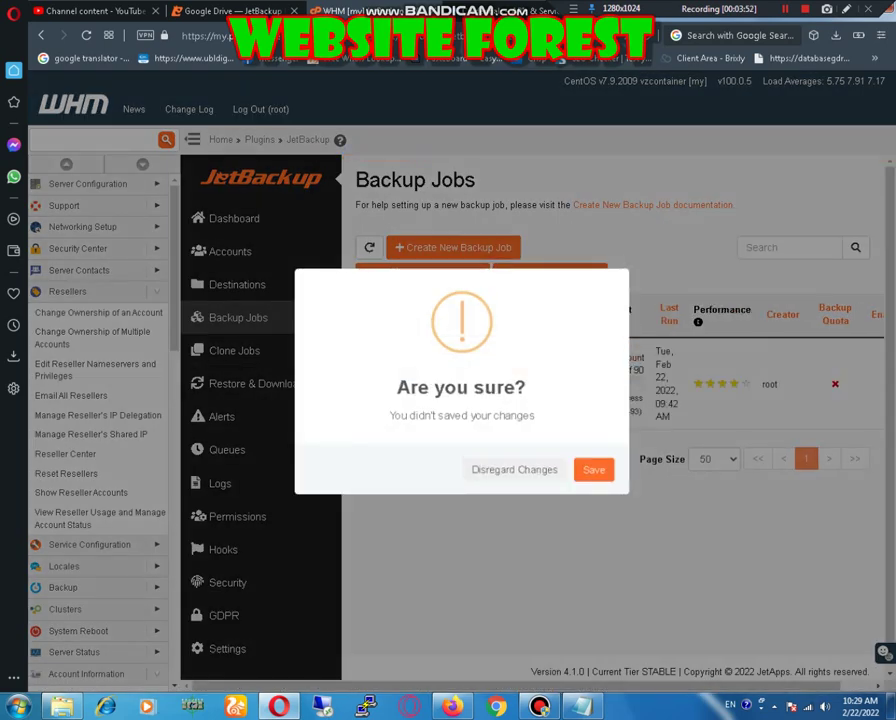
click(514, 470)
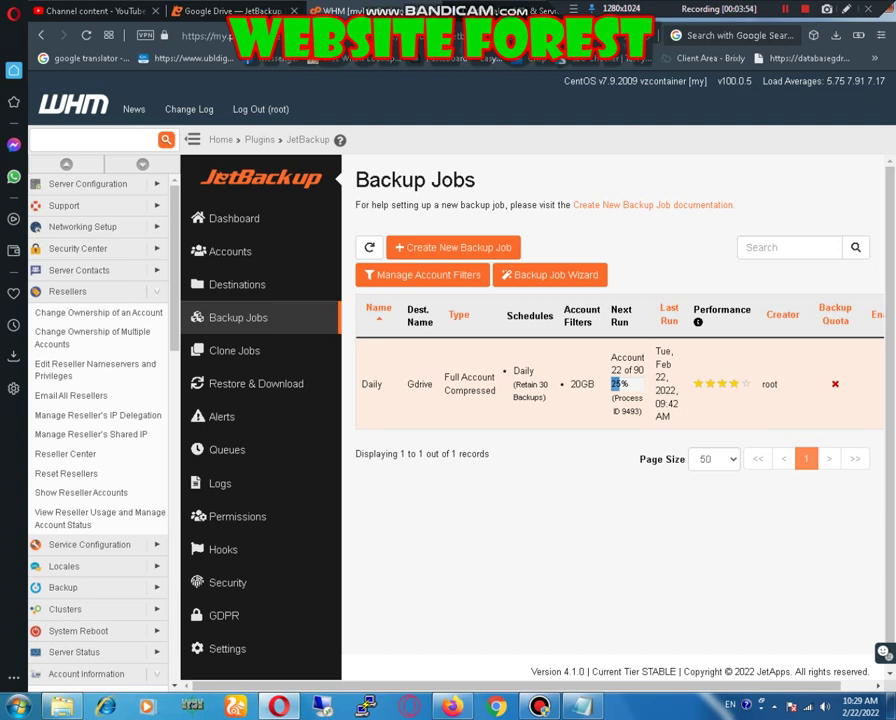